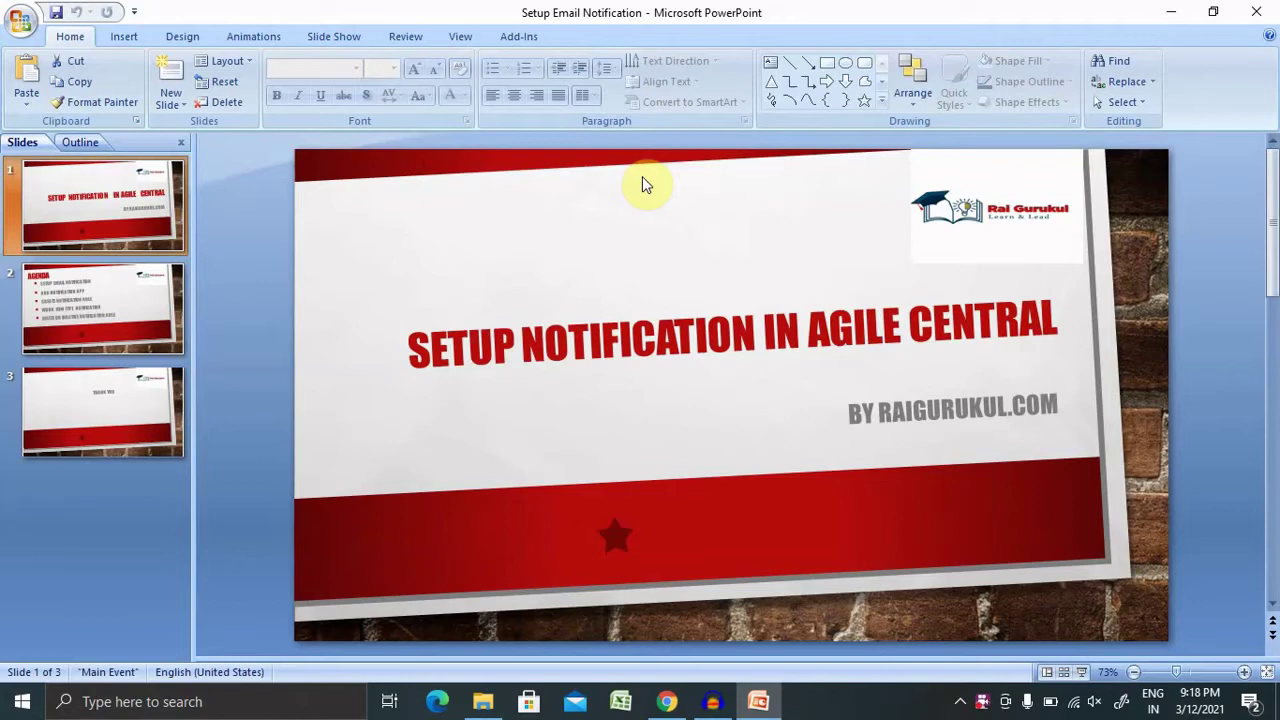
- Show the Agenda slide of the presentation and switch to the Rally dashboard in Chrome
left_click(91, 298)
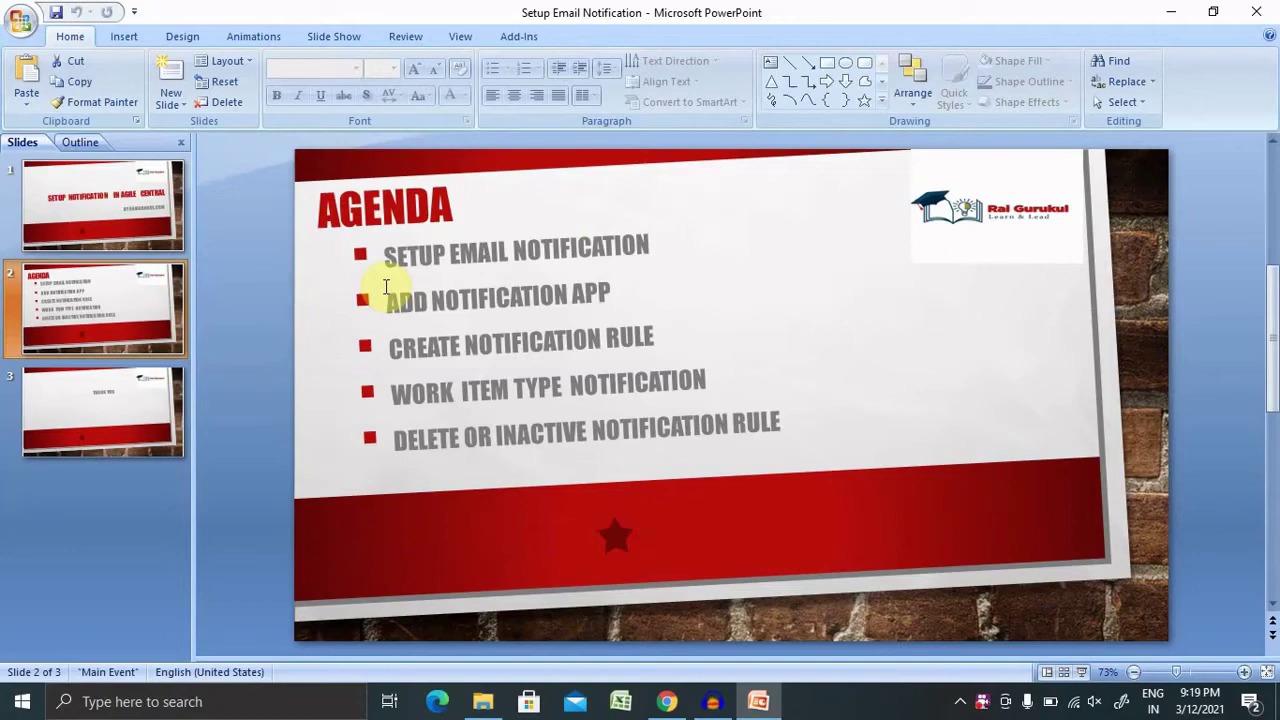
left_click(710, 703)
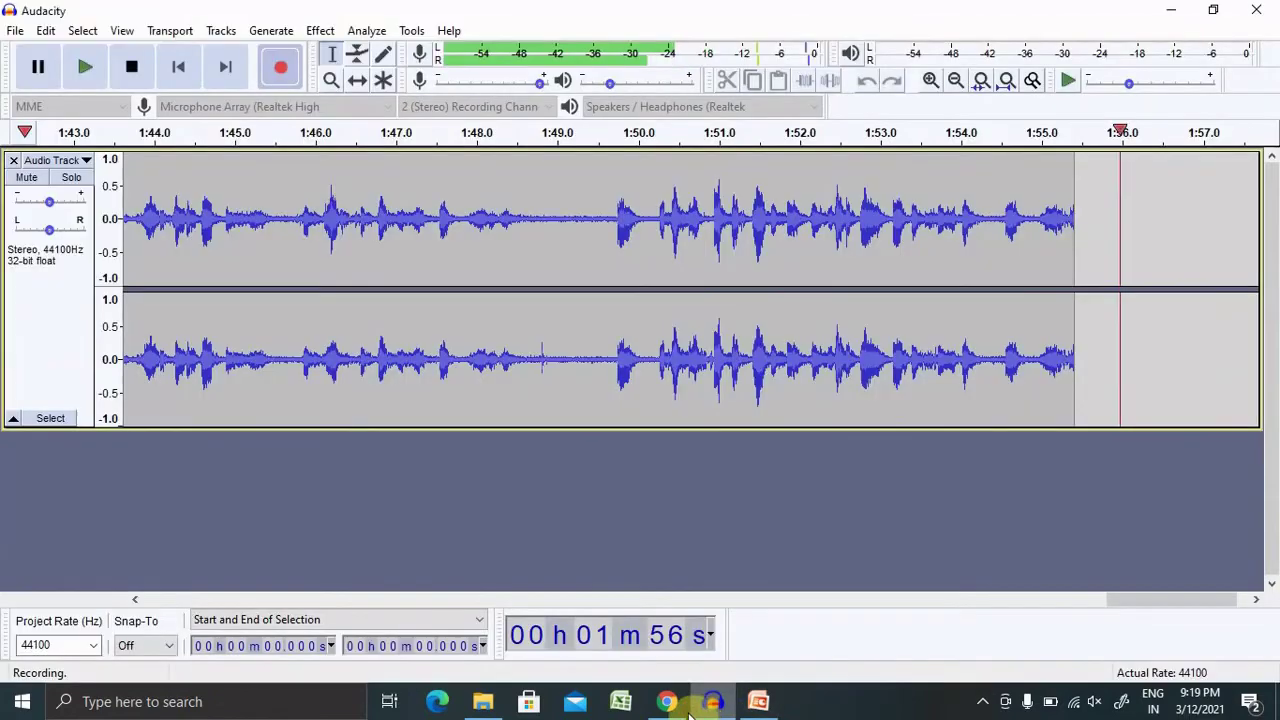
left_click(668, 702)
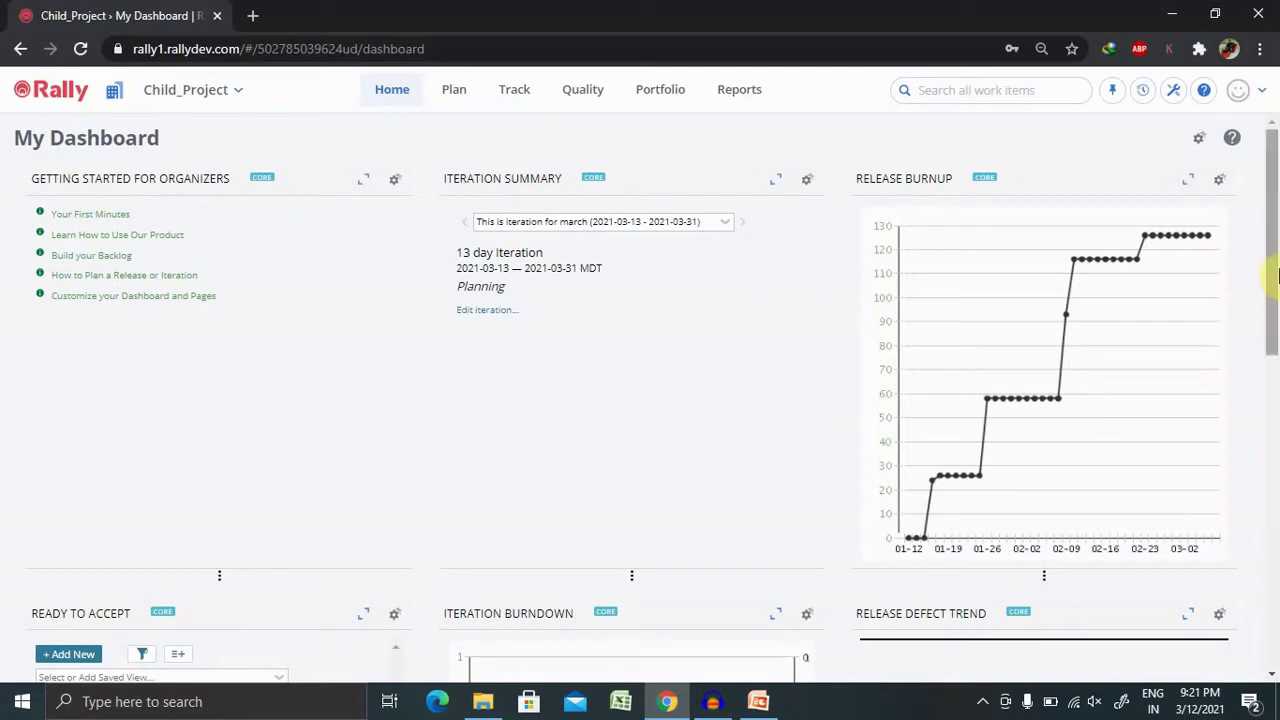
- Open the account's own profile for editing and locate the Email Notification Enabled option
left_click(1243, 96)
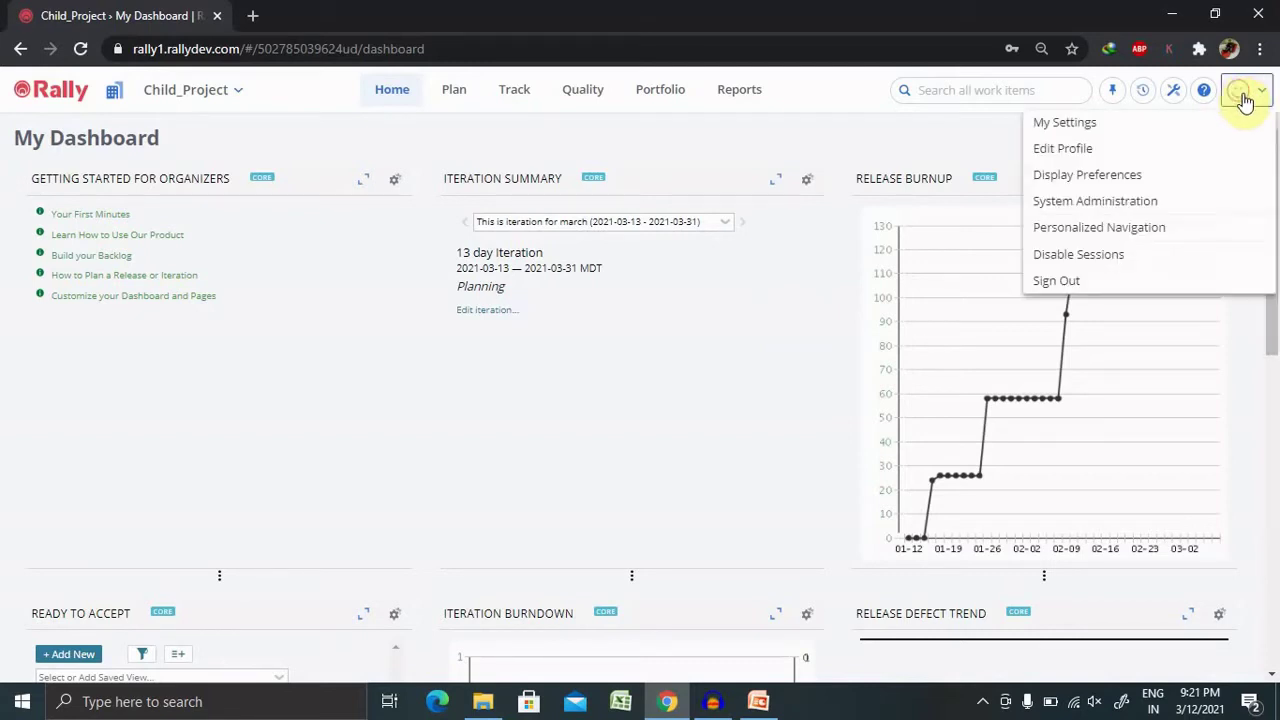
left_click(1073, 148)
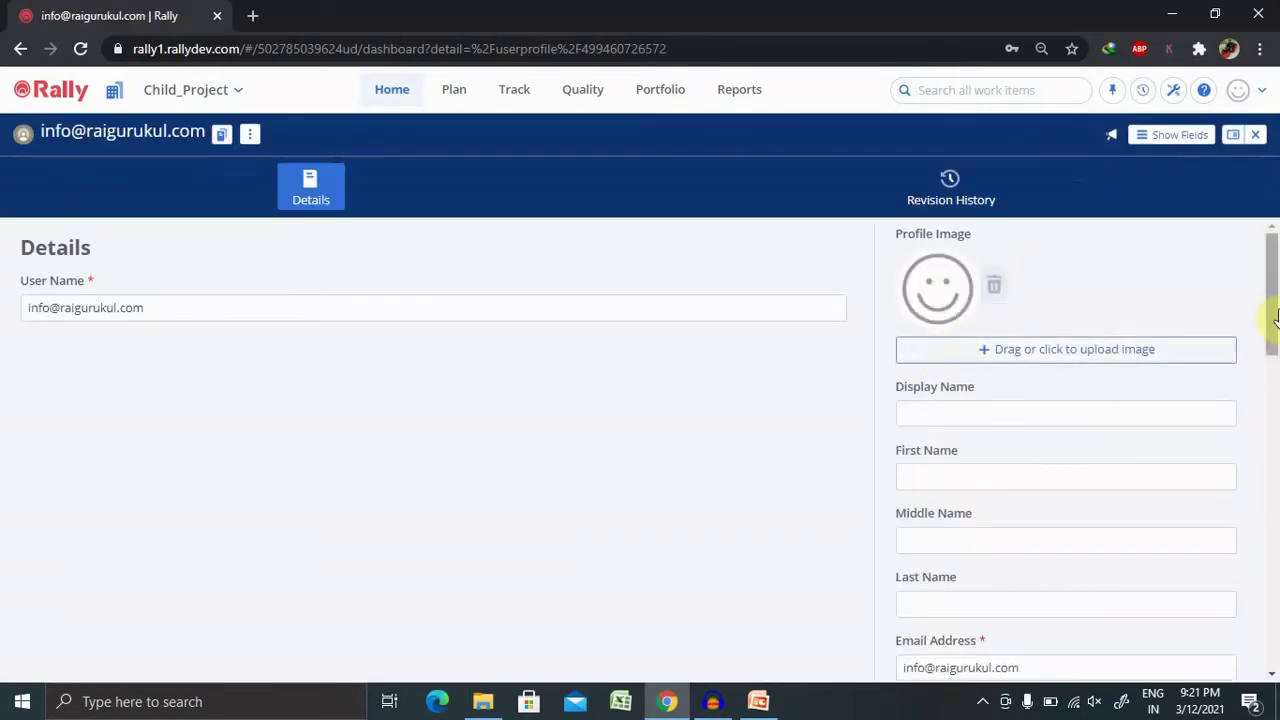
scroll(1278, 345, "down", 2)
left_click_drag(1278, 345, 1278, 536)
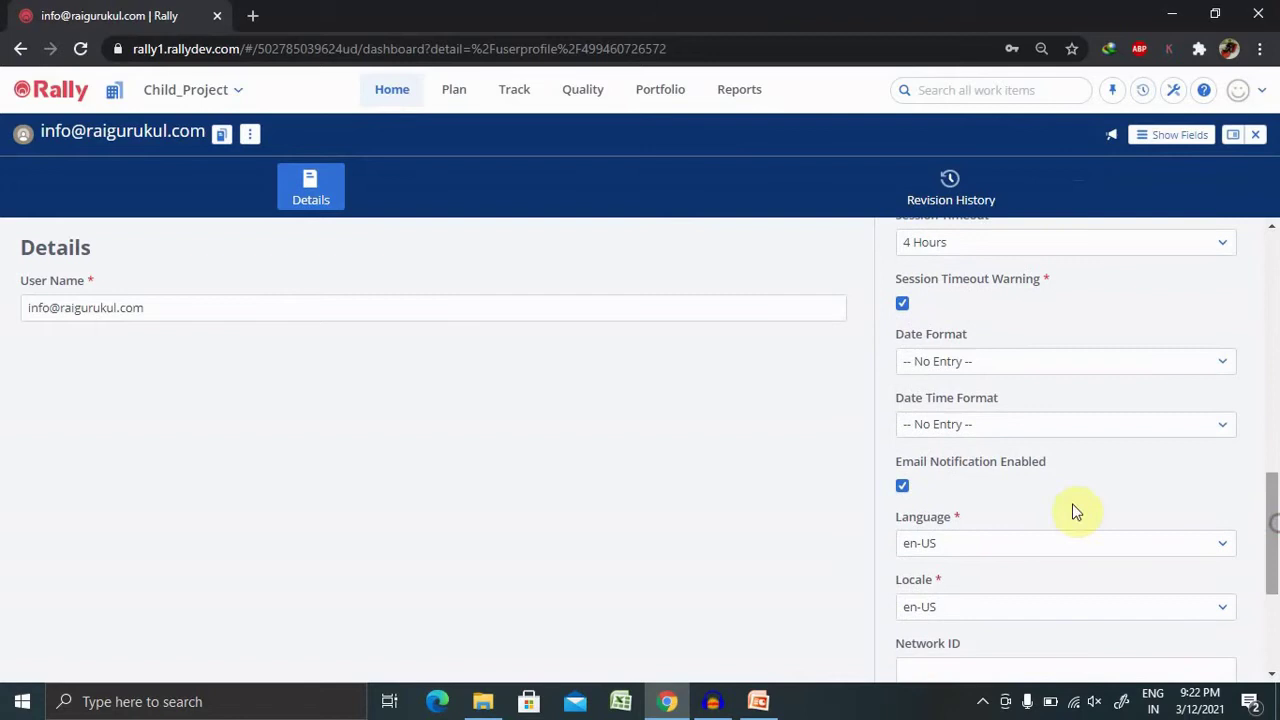
- Turn the profile's Email Notification Enabled option off and on again
left_click(903, 488)
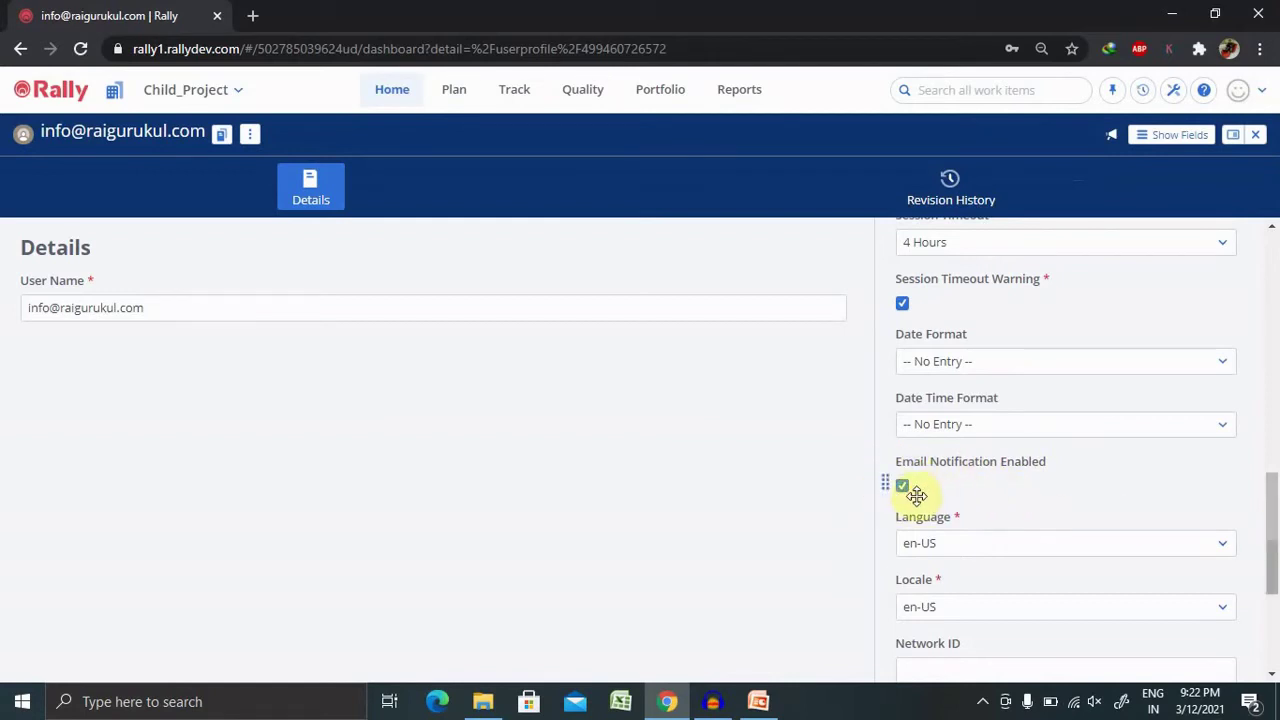
left_click_drag(1271, 543, 1273, 586)
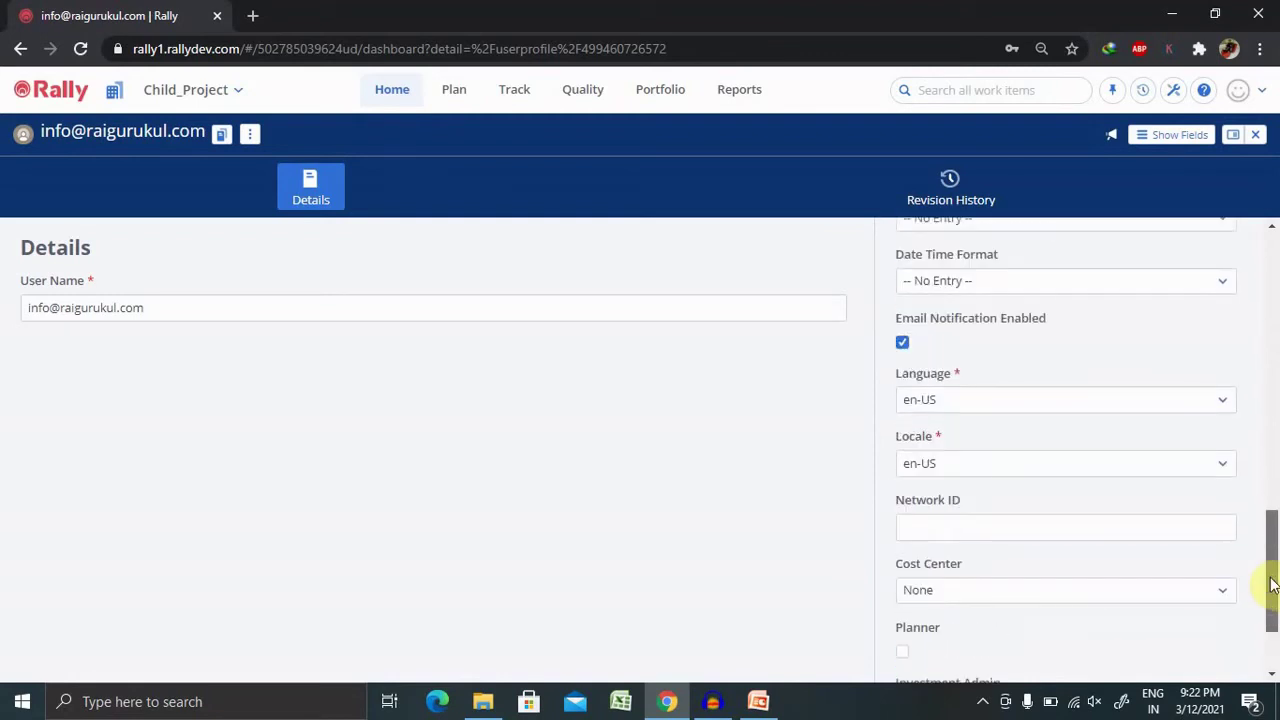
left_click(902, 345)
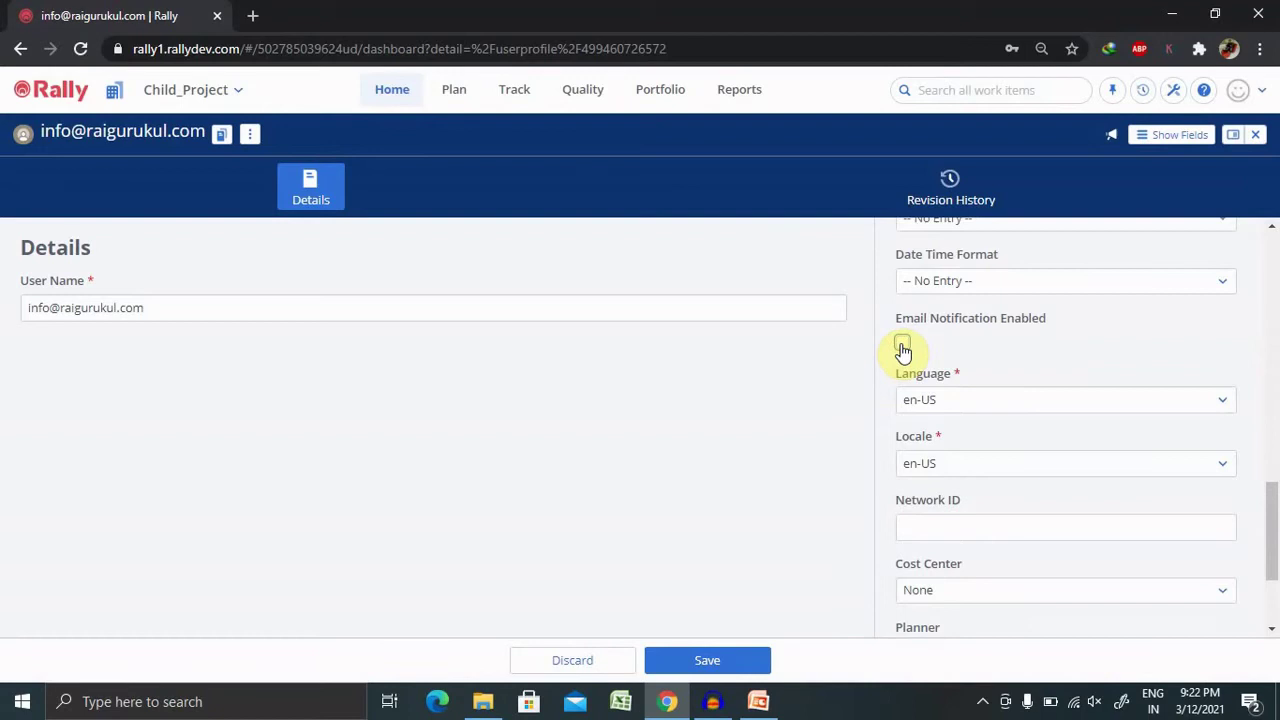
left_click(902, 345)
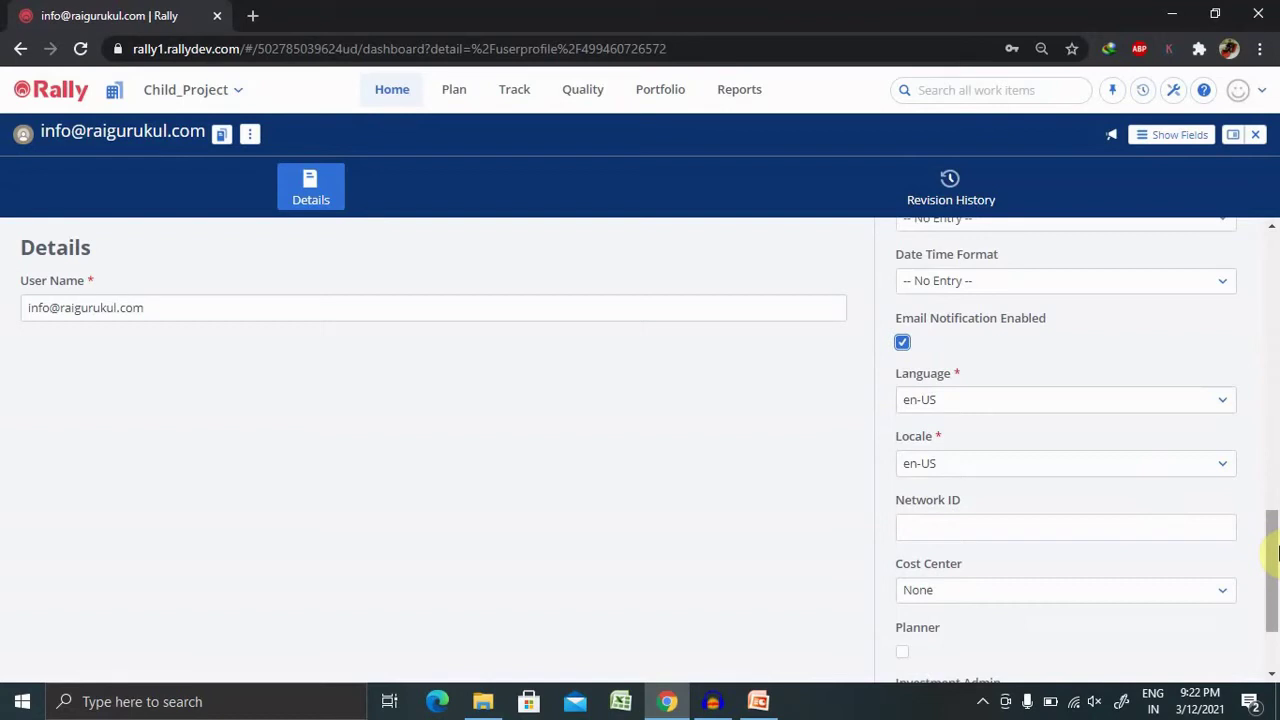
left_click(1141, 530)
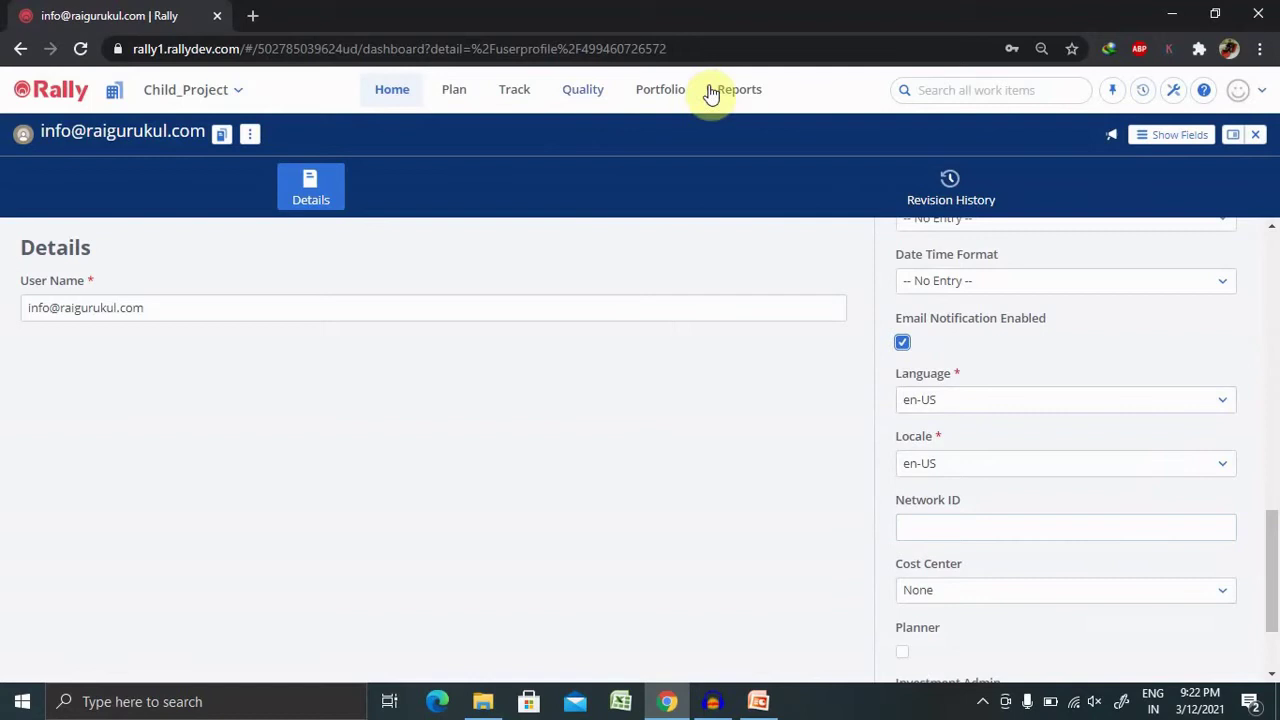
- Return to the dashboard and search the App Catalog for "my no" to examine the My Notifications app
left_click(399, 100)
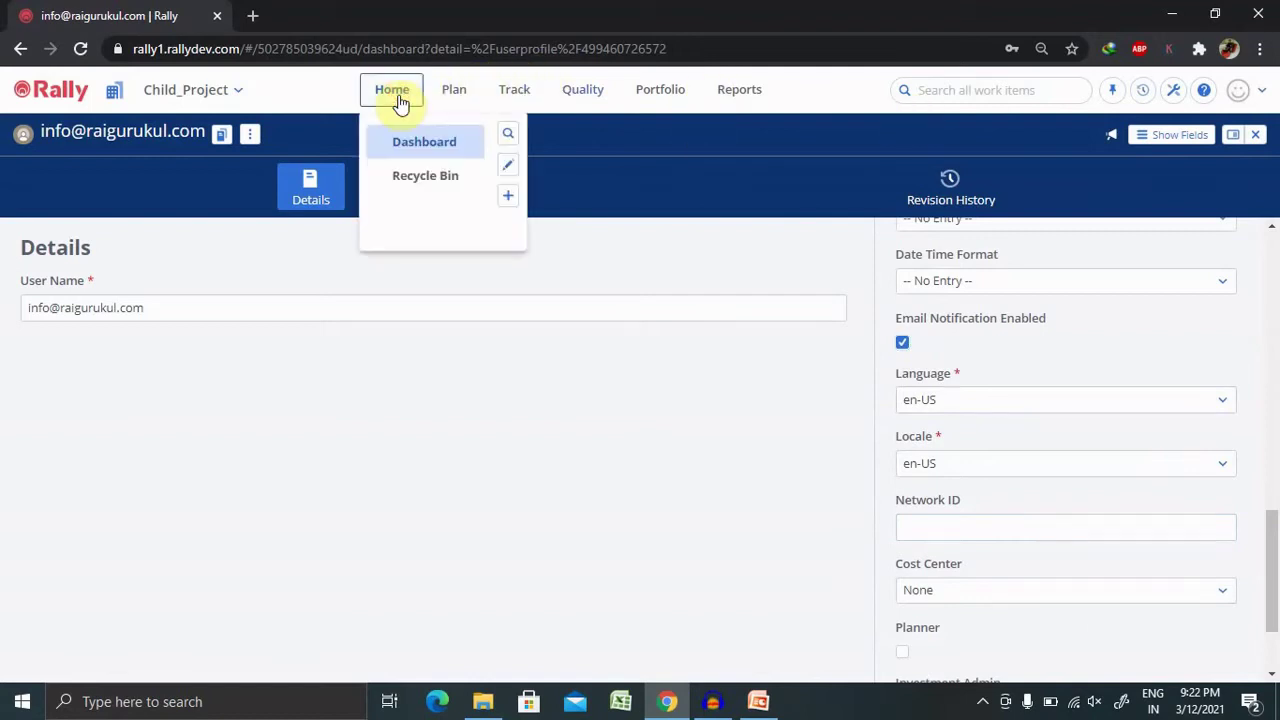
left_click(410, 146)
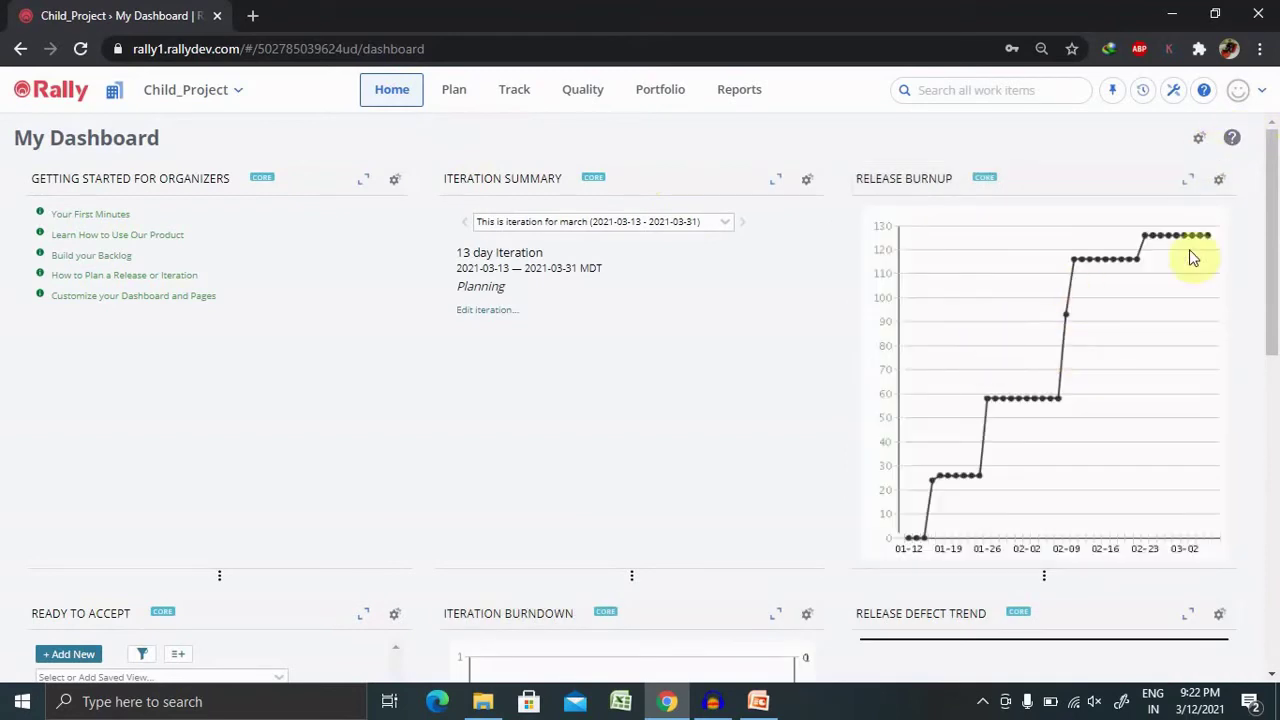
left_click(1200, 139)
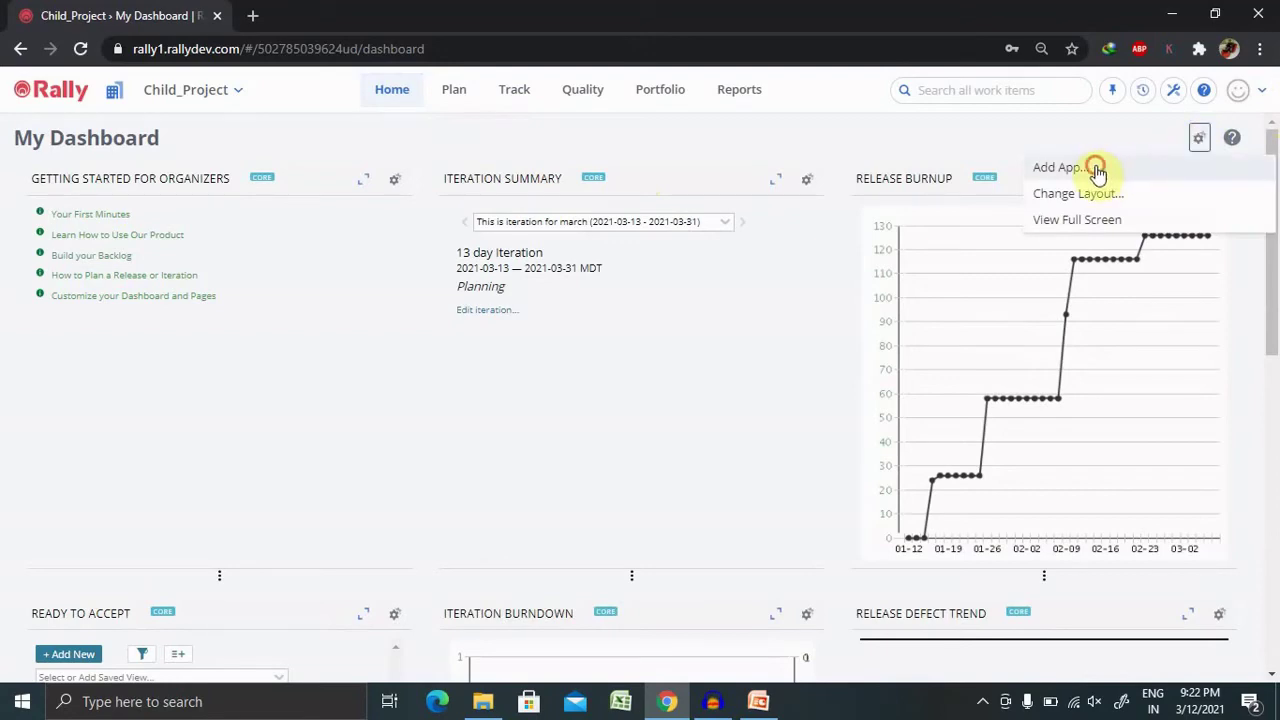
left_click(1062, 168)
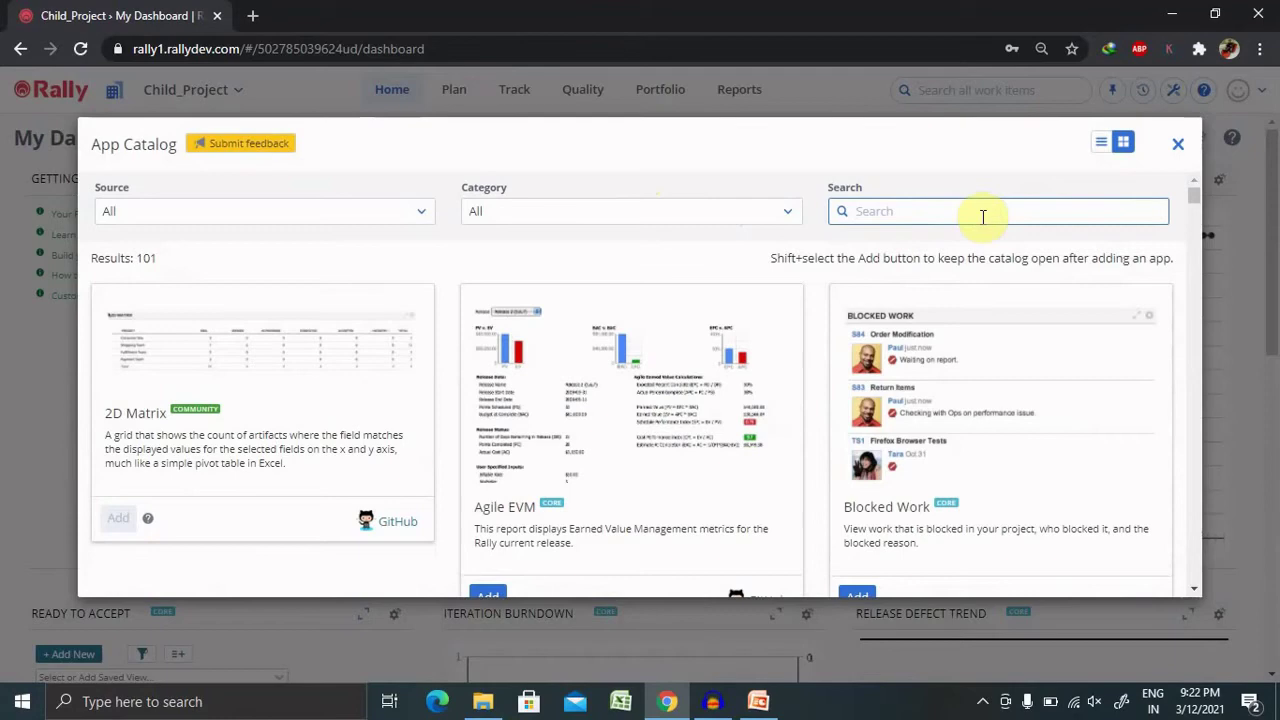
type("my no")
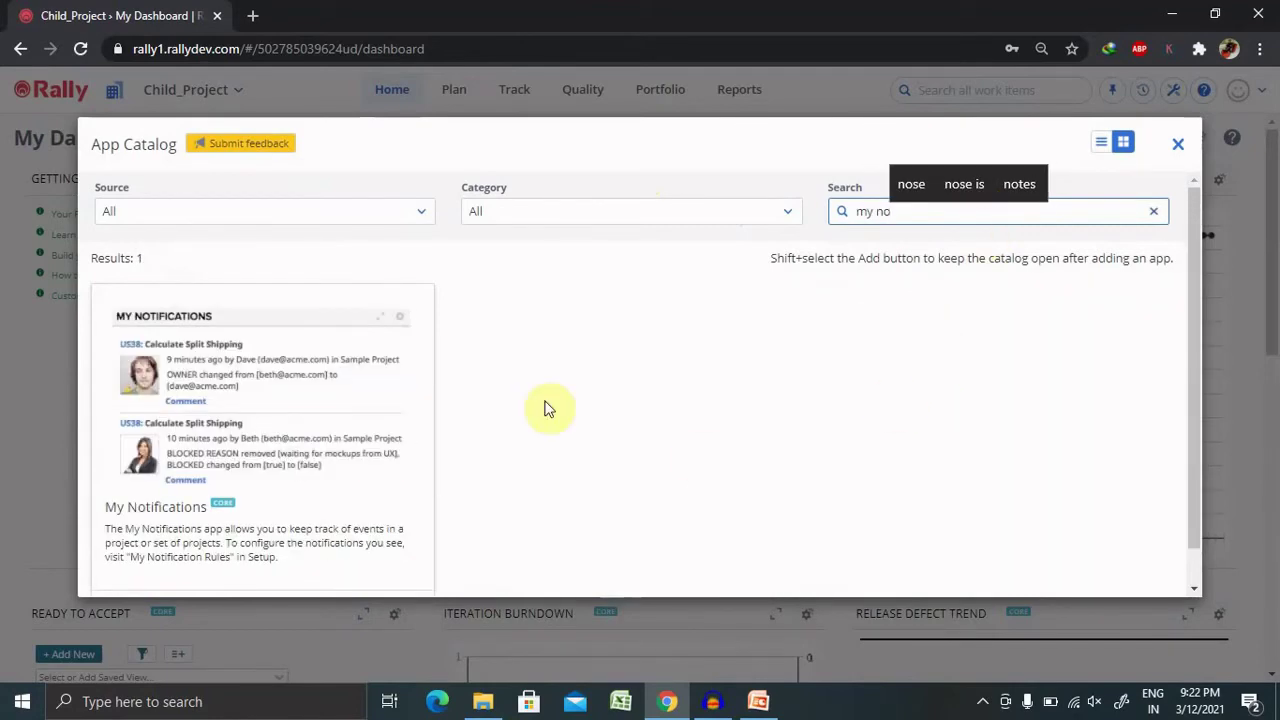
left_click(234, 415)
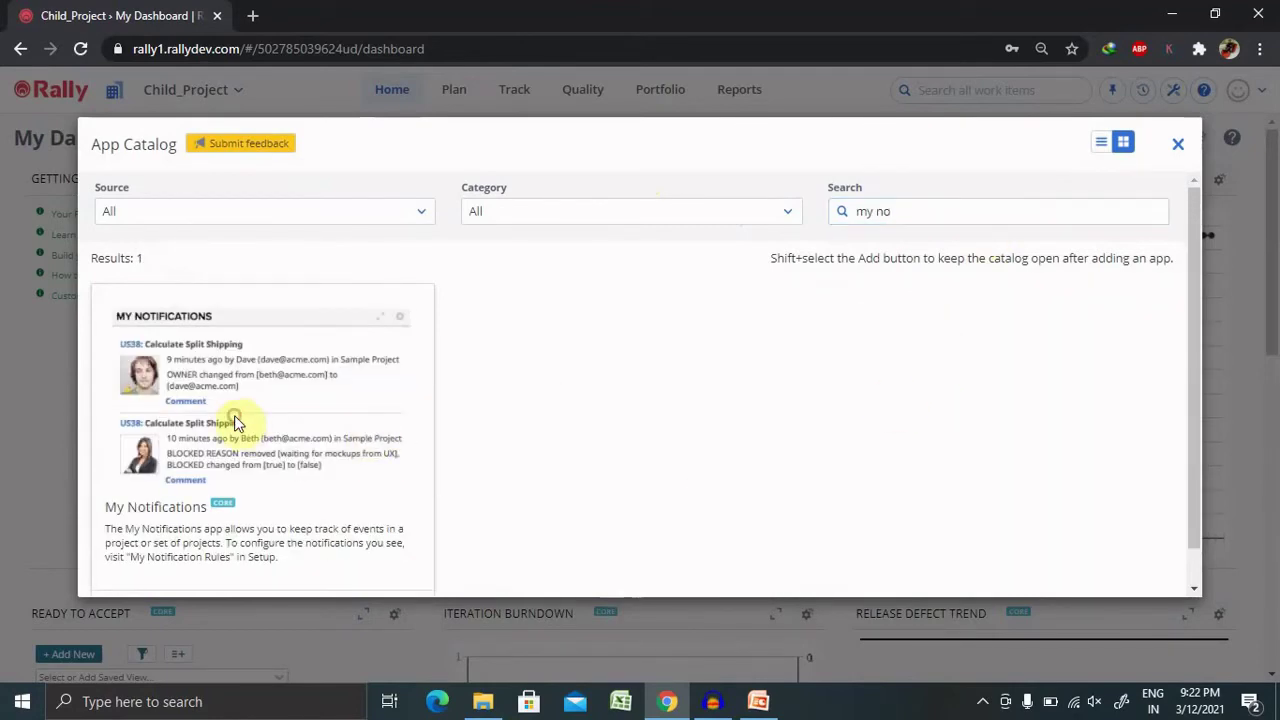
left_click(1195, 569)
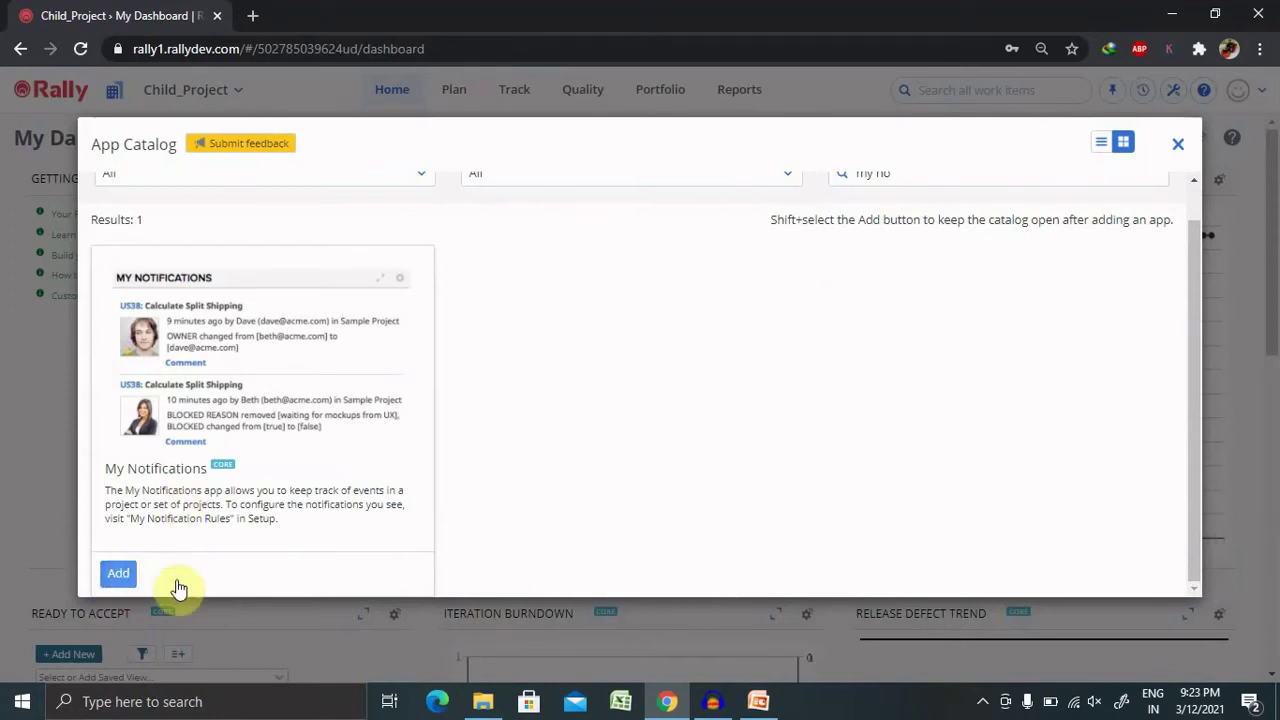
left_click(2, 465)
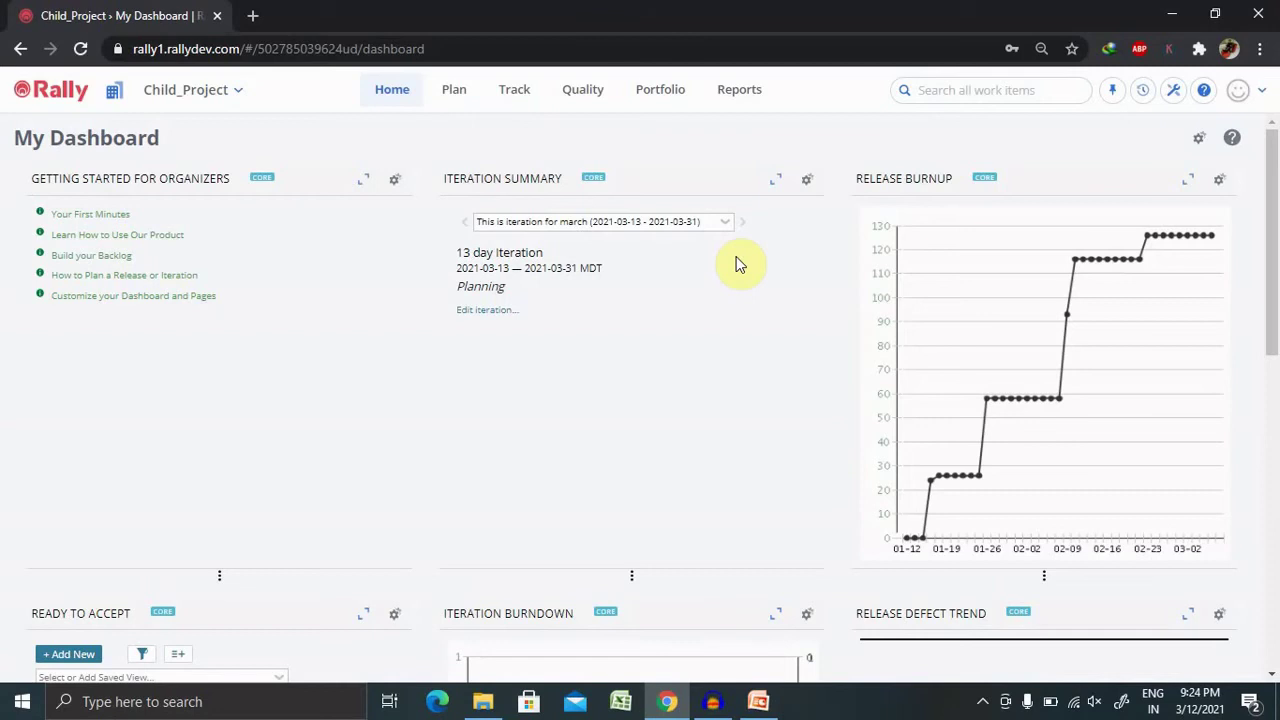
left_click(1238, 104)
left_click(1172, 92)
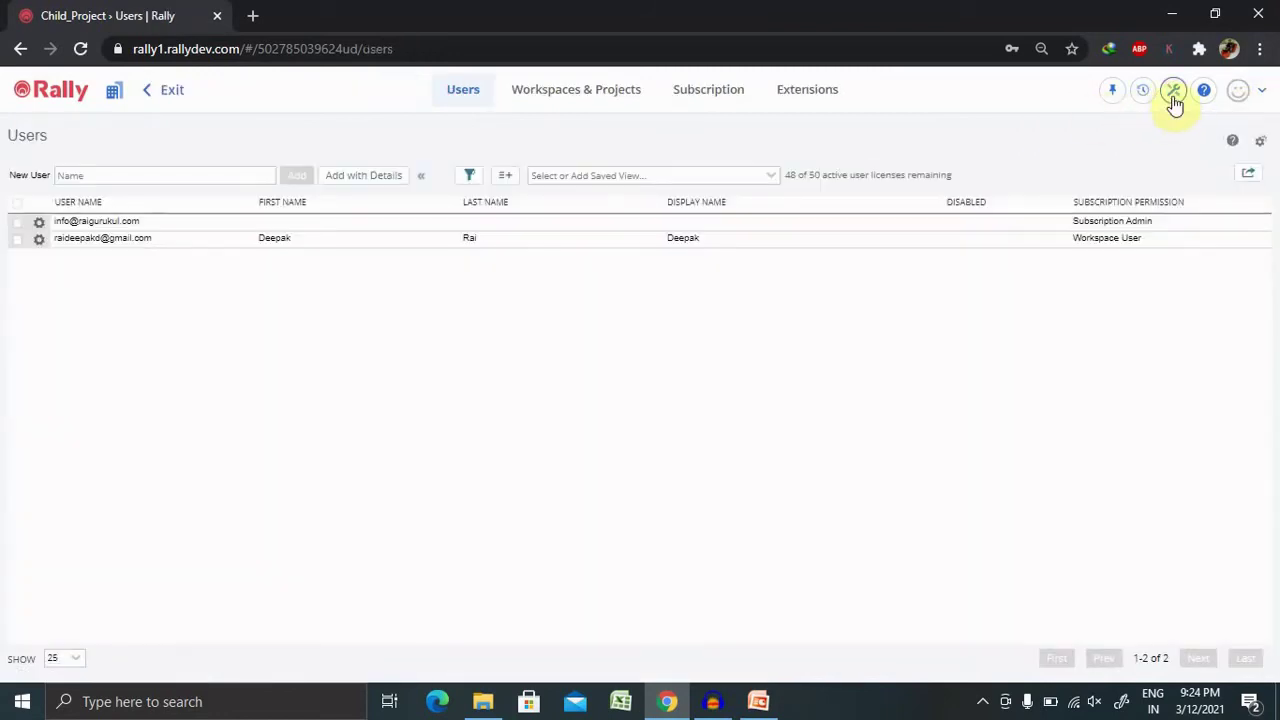
left_click(1174, 92)
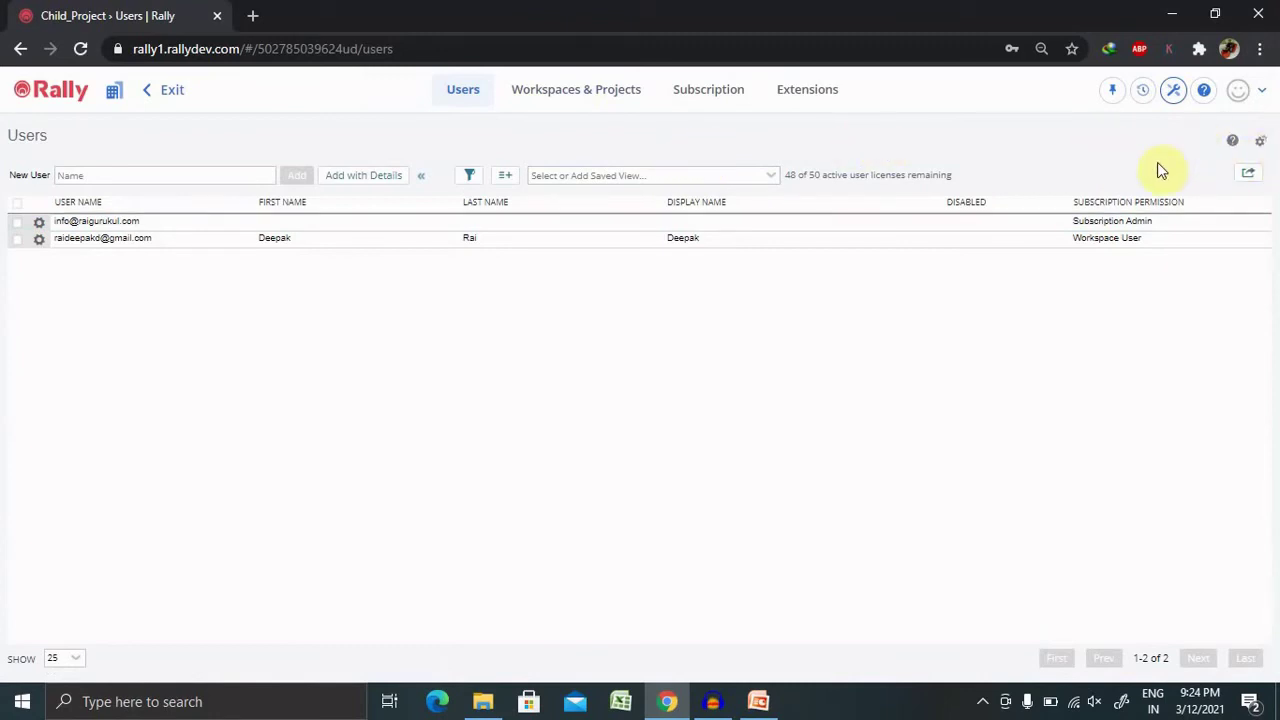
- Open the Notification Rules page in the personal settings and examine the available Work Product Type options
left_click(1242, 92)
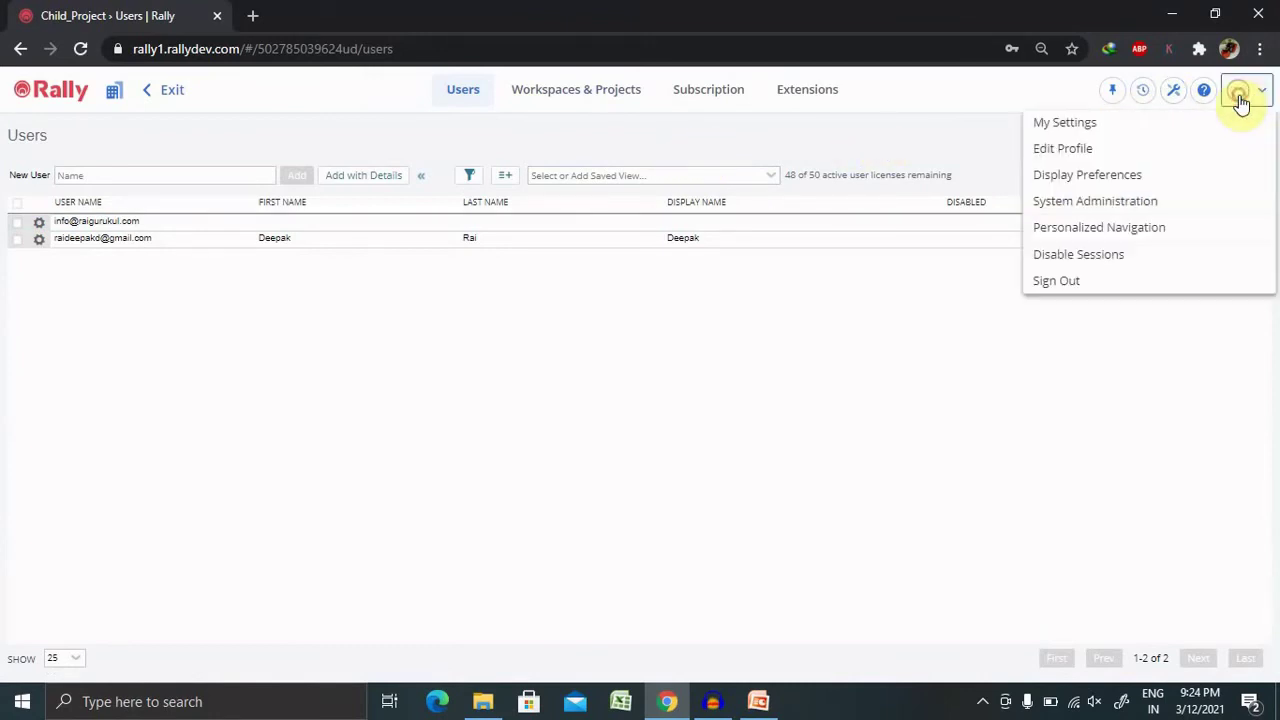
left_click(1090, 128)
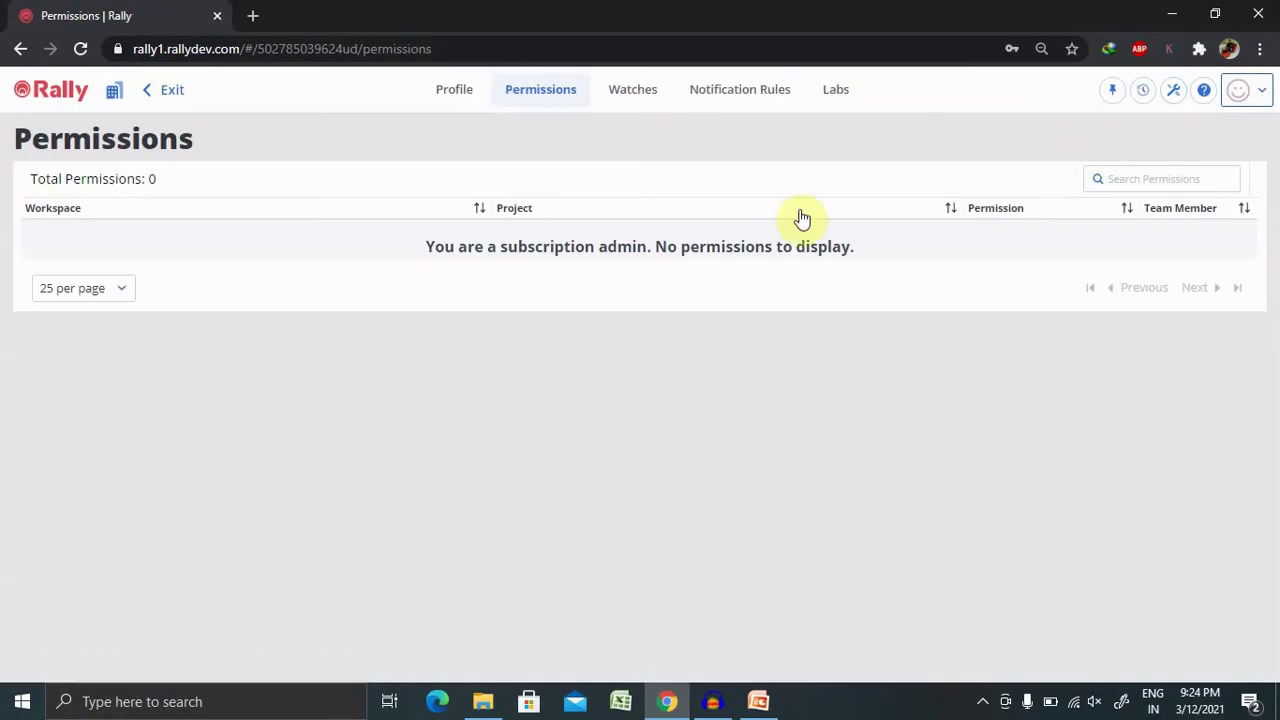
left_click(723, 89)
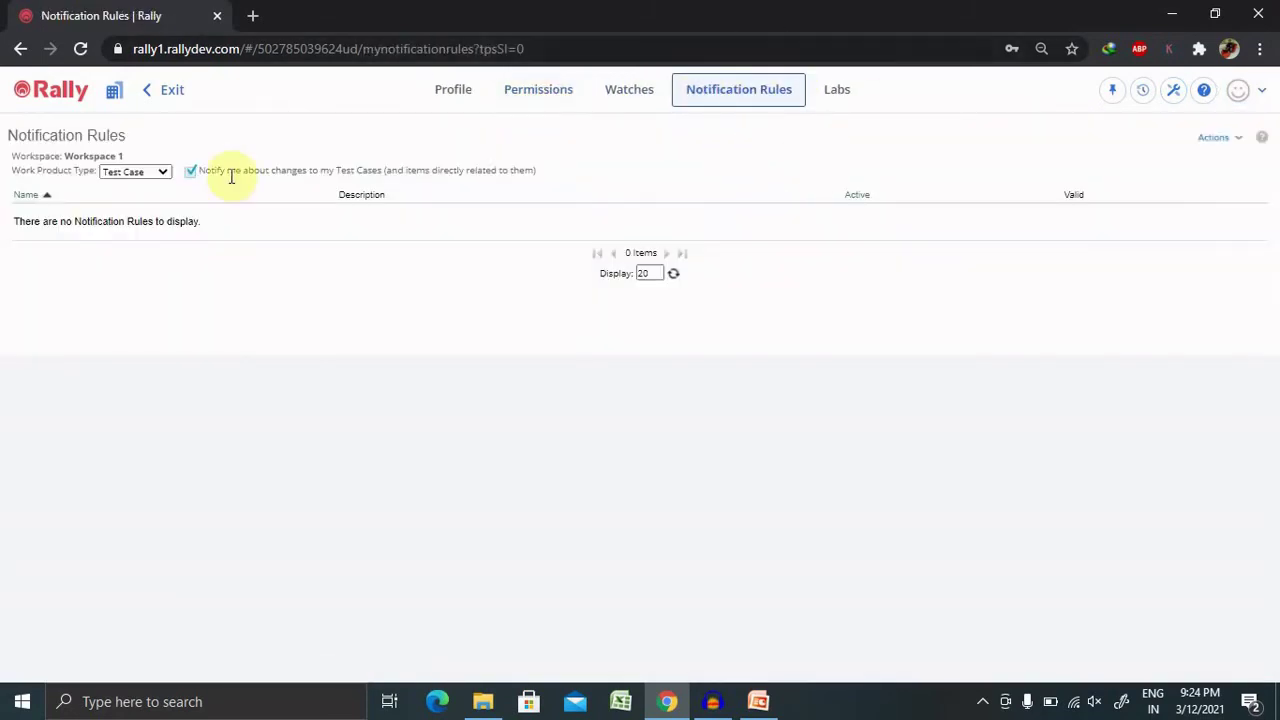
left_click(160, 174)
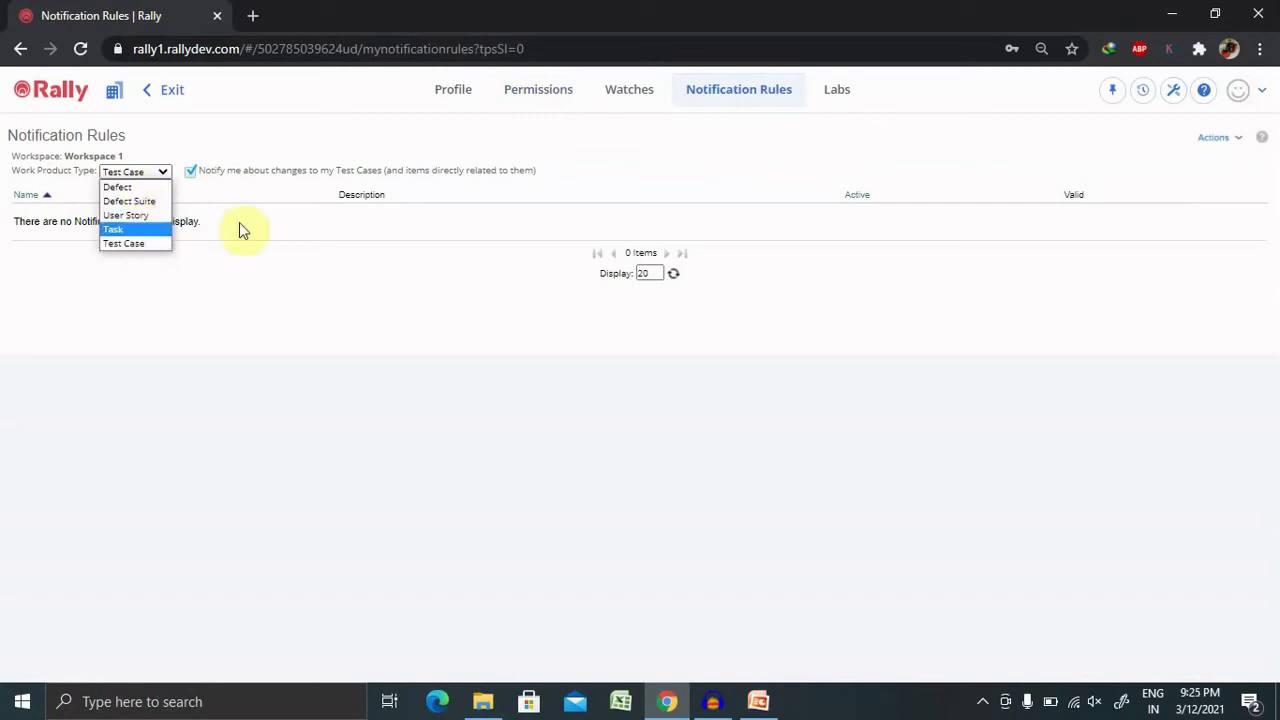
left_click(330, 264)
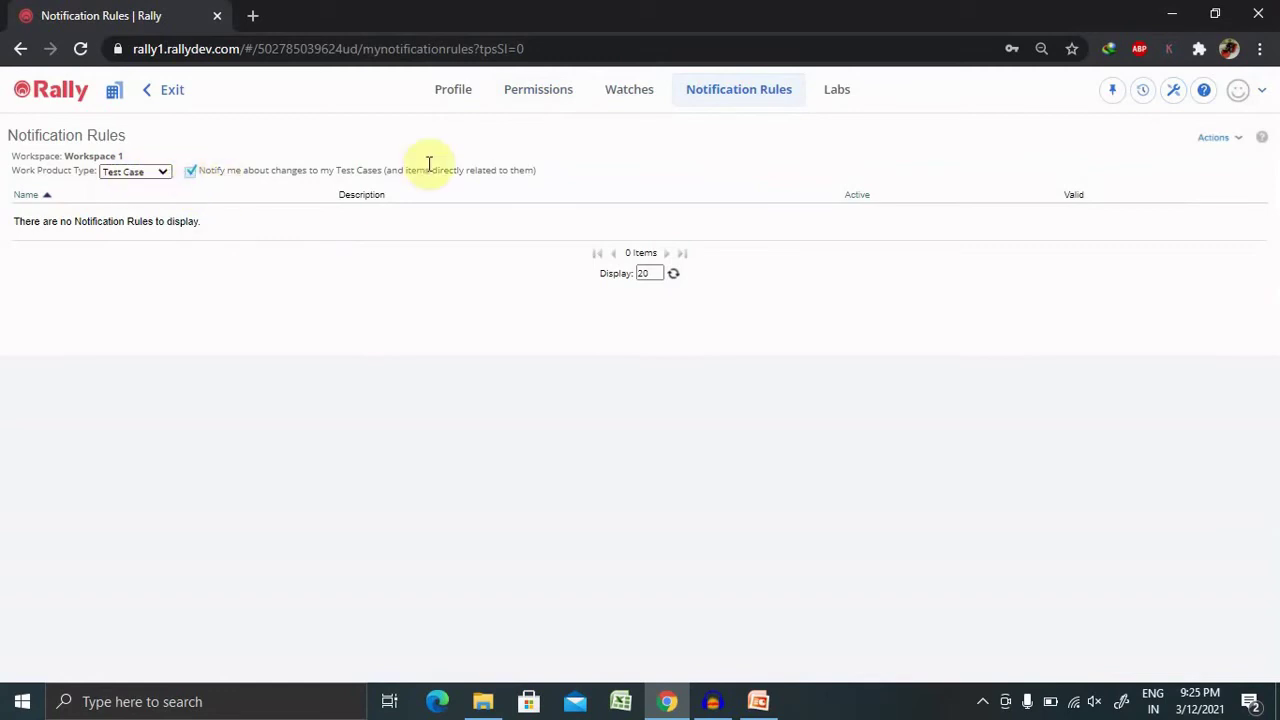
- Start a new notification rule for the Test Case work product type and name it "defect"
left_click(1214, 138)
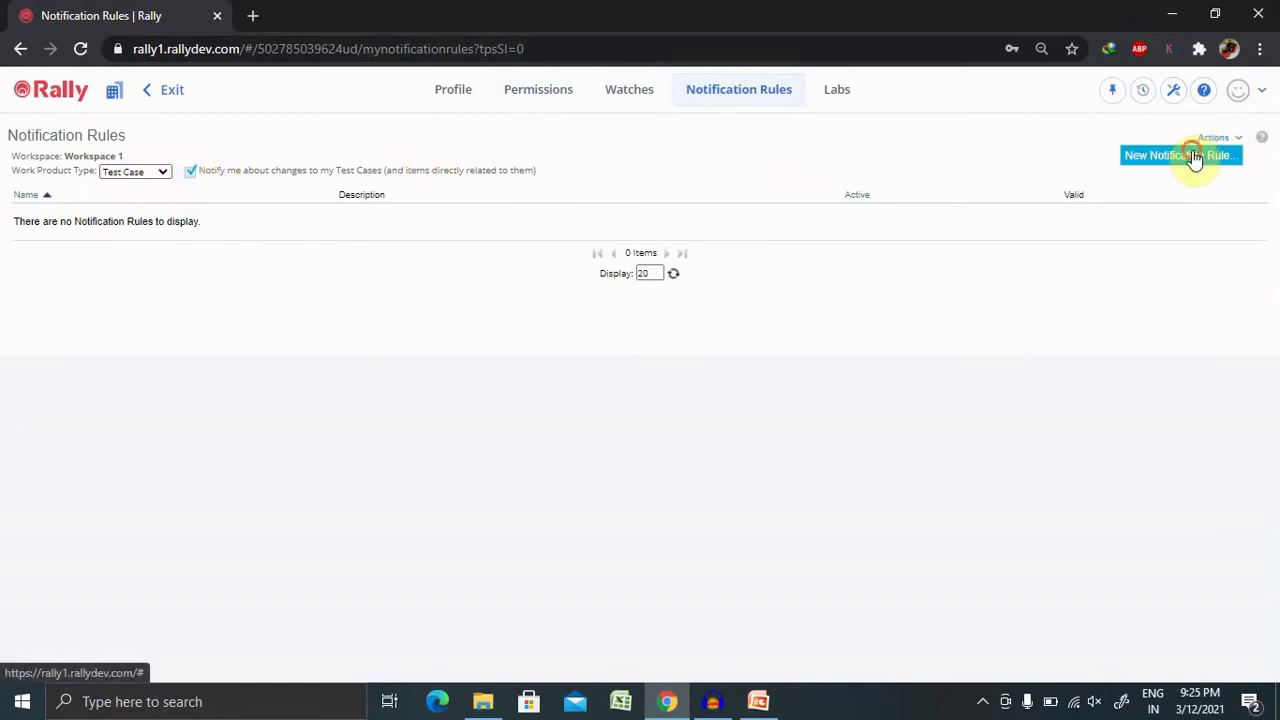
left_click(1194, 158)
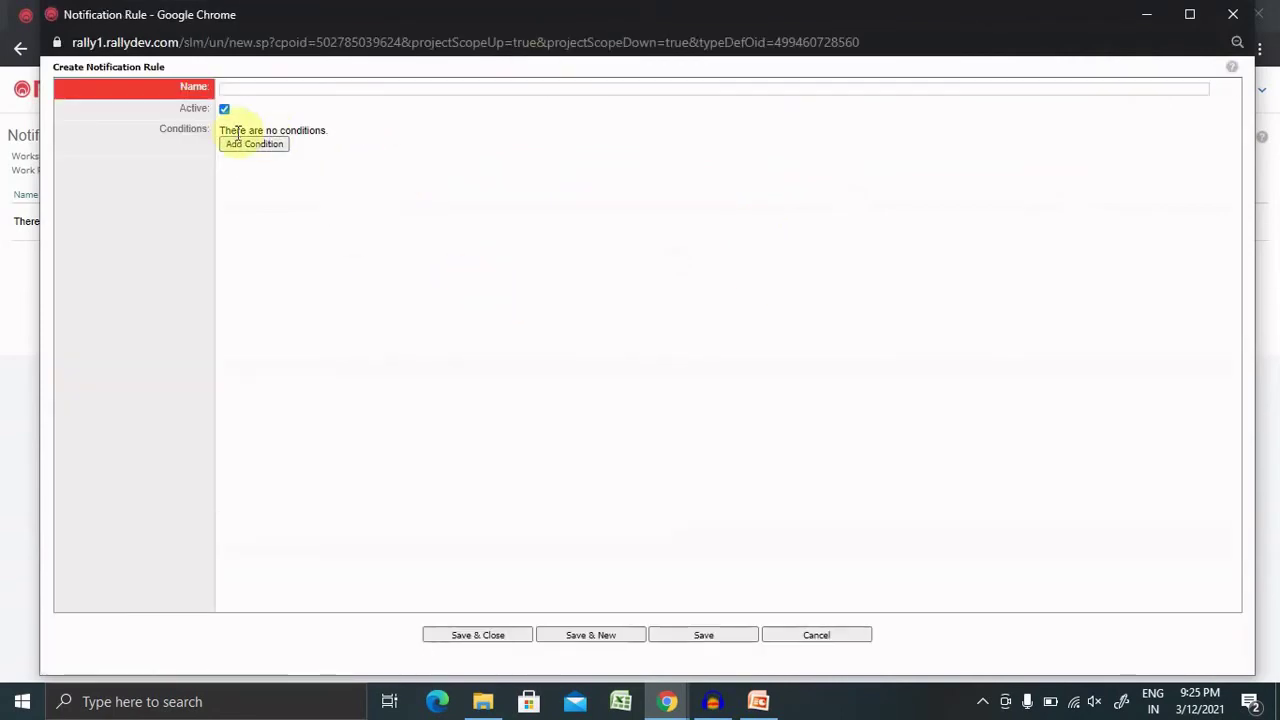
left_click(296, 89)
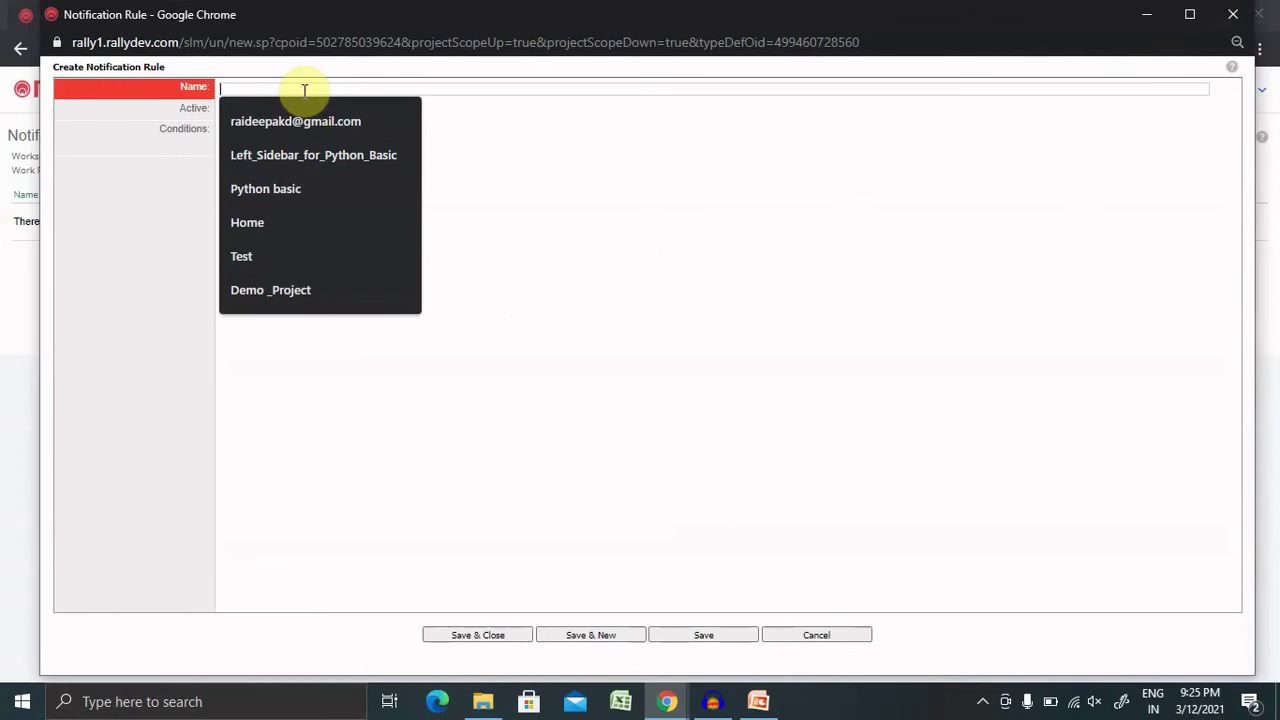
type("defect")
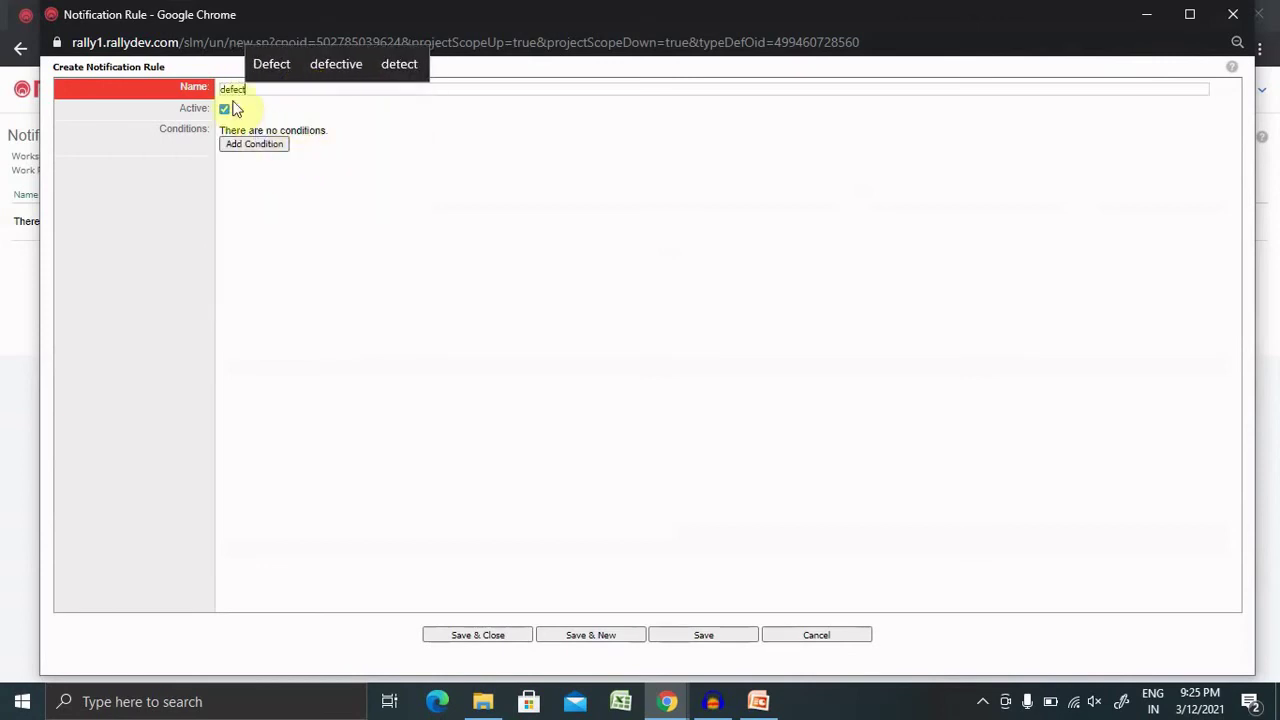
- Add a condition to the rule with the Defects field and the "changed" operator
left_click(258, 147)
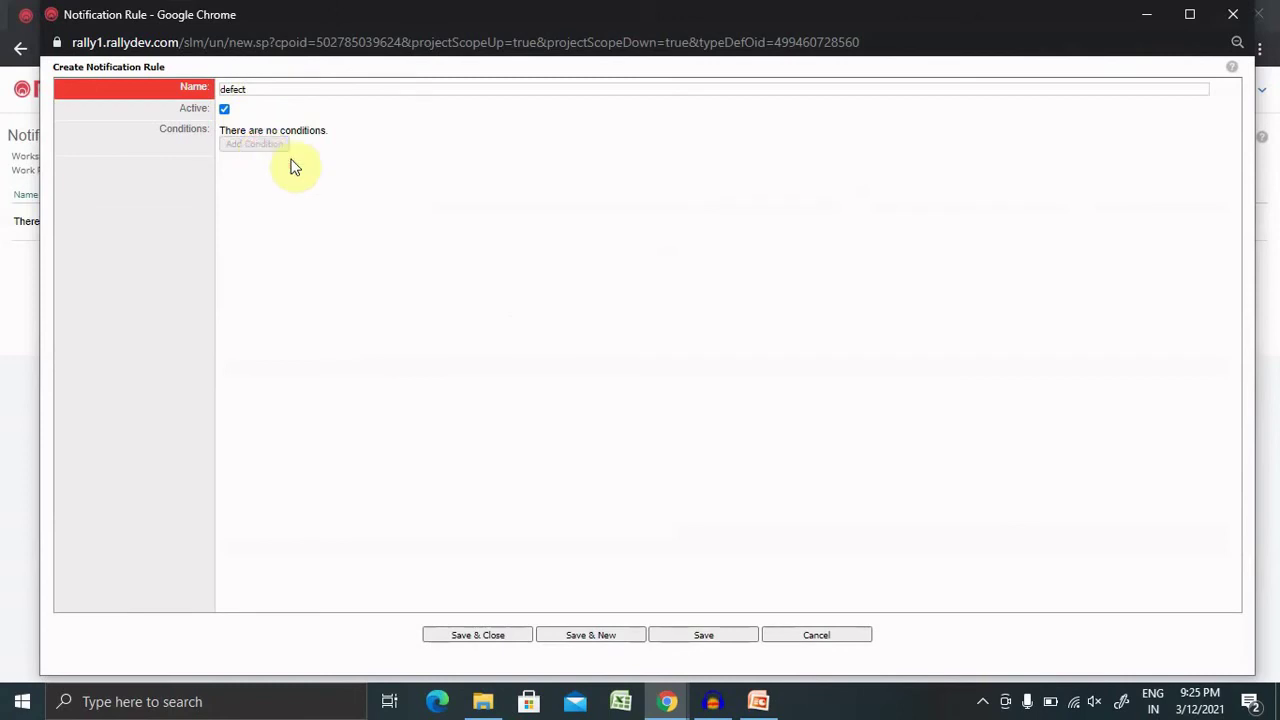
left_click(327, 149)
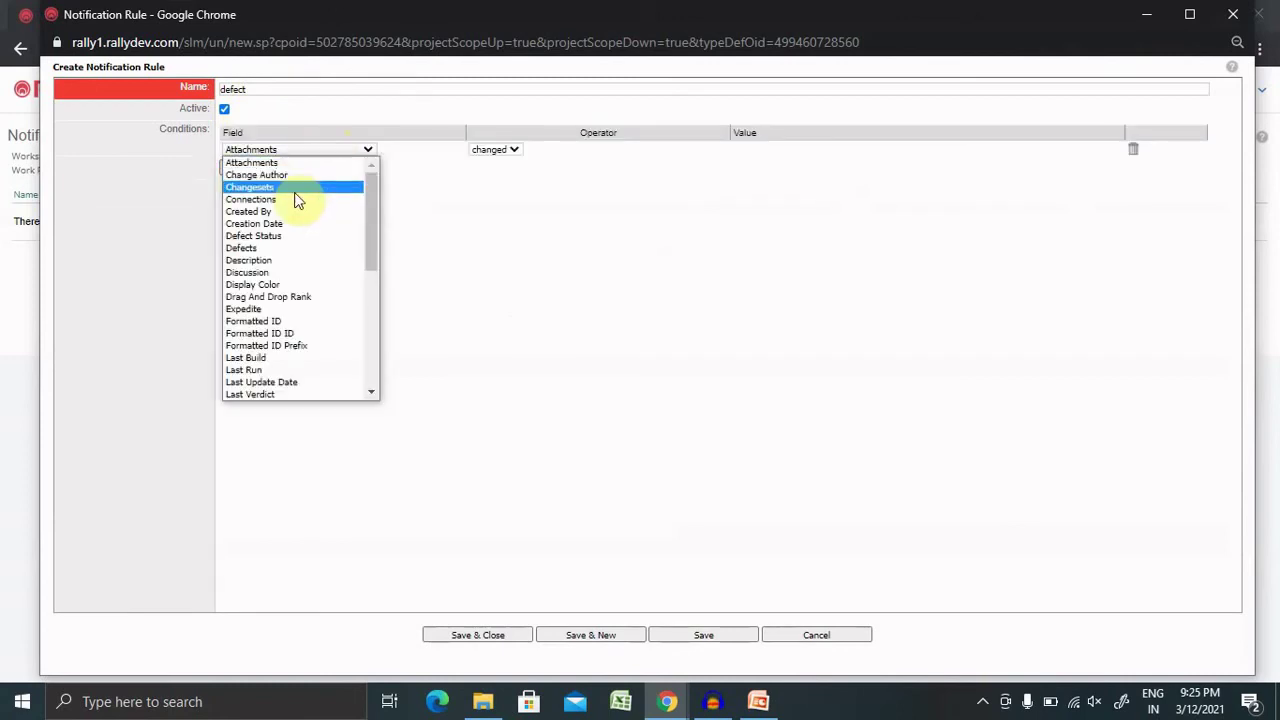
left_click(294, 250)
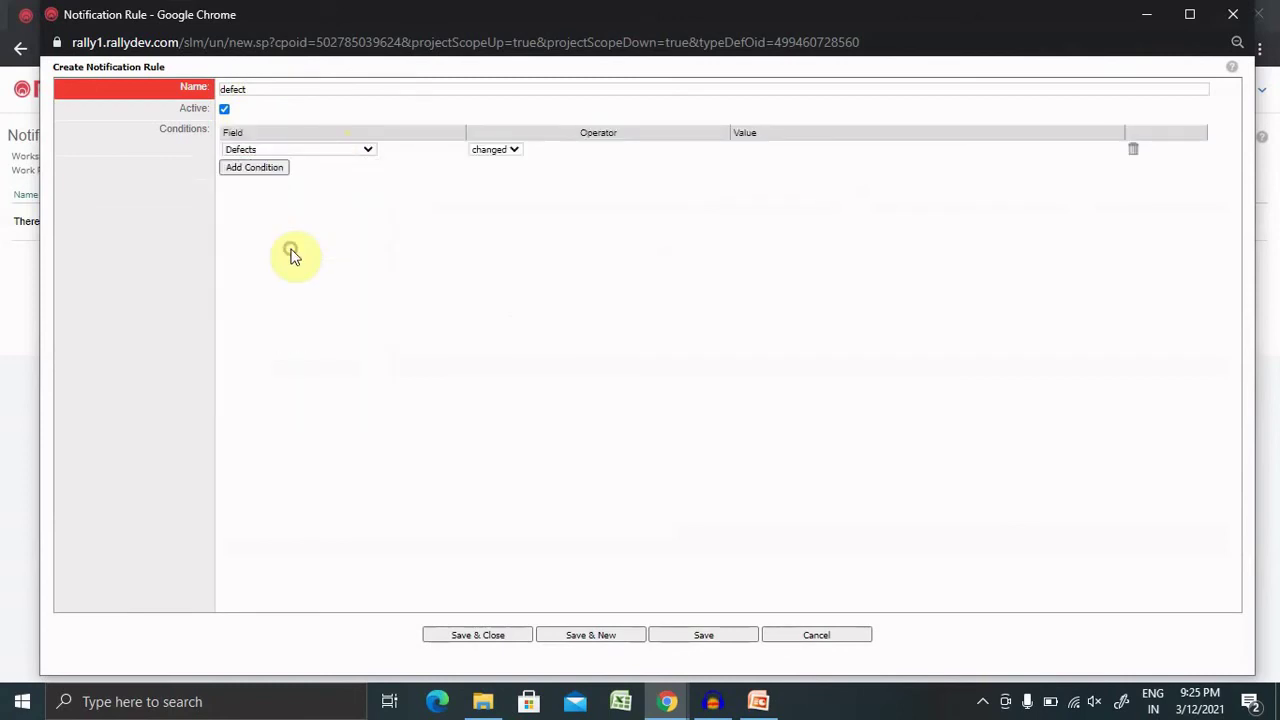
left_click(517, 149)
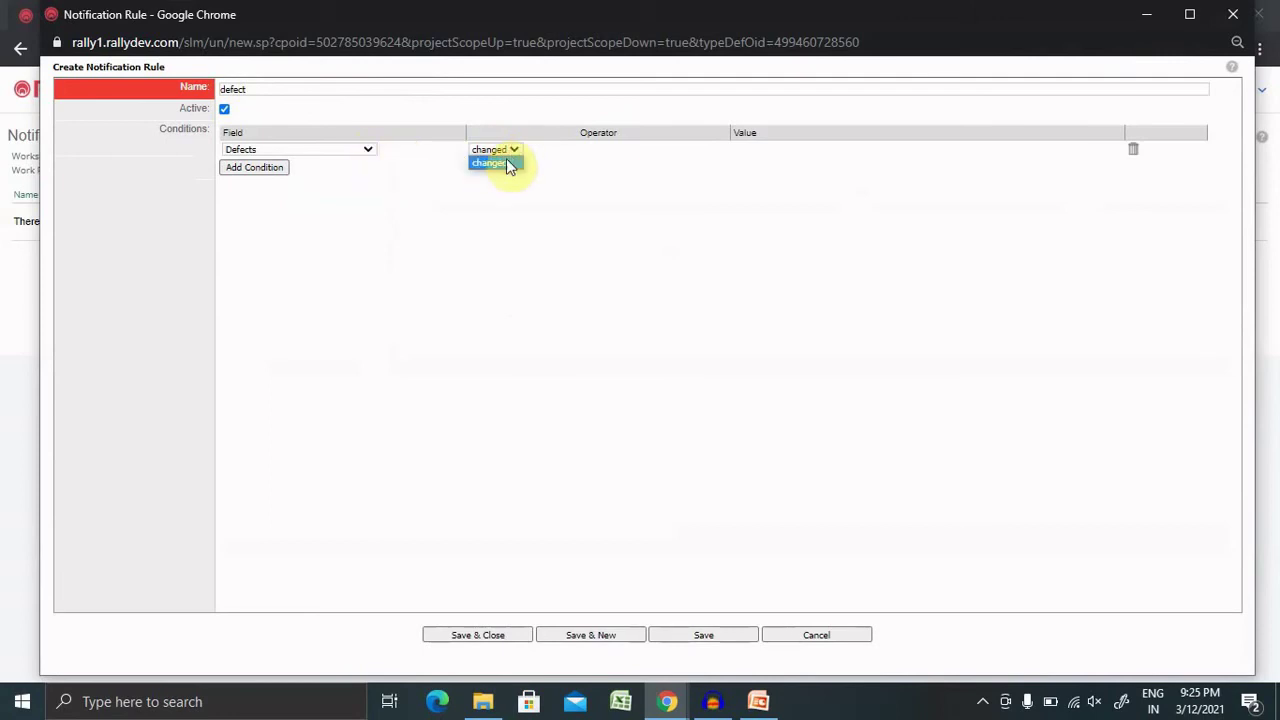
left_click(508, 163)
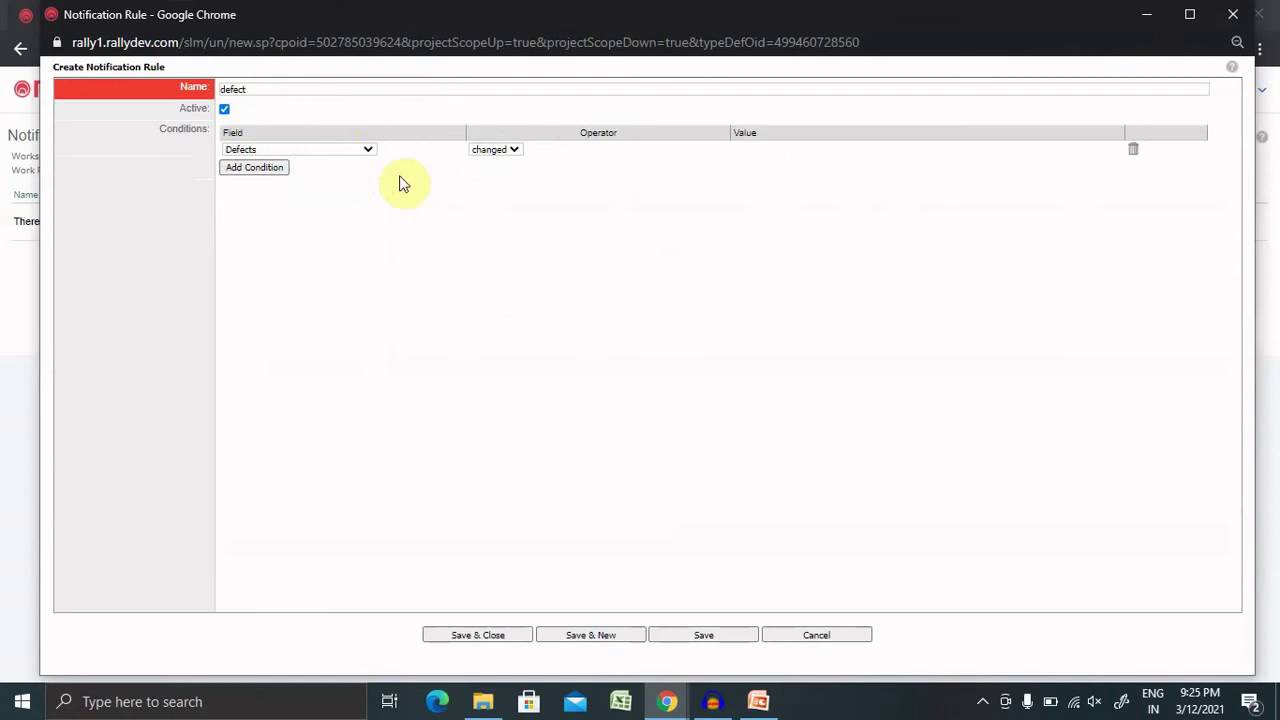
- Add a second condition to the rule requiring Change Author = info, and save and close the notification rule
left_click(356, 151)
left_click(493, 223)
left_click(279, 172)
left_click(366, 170)
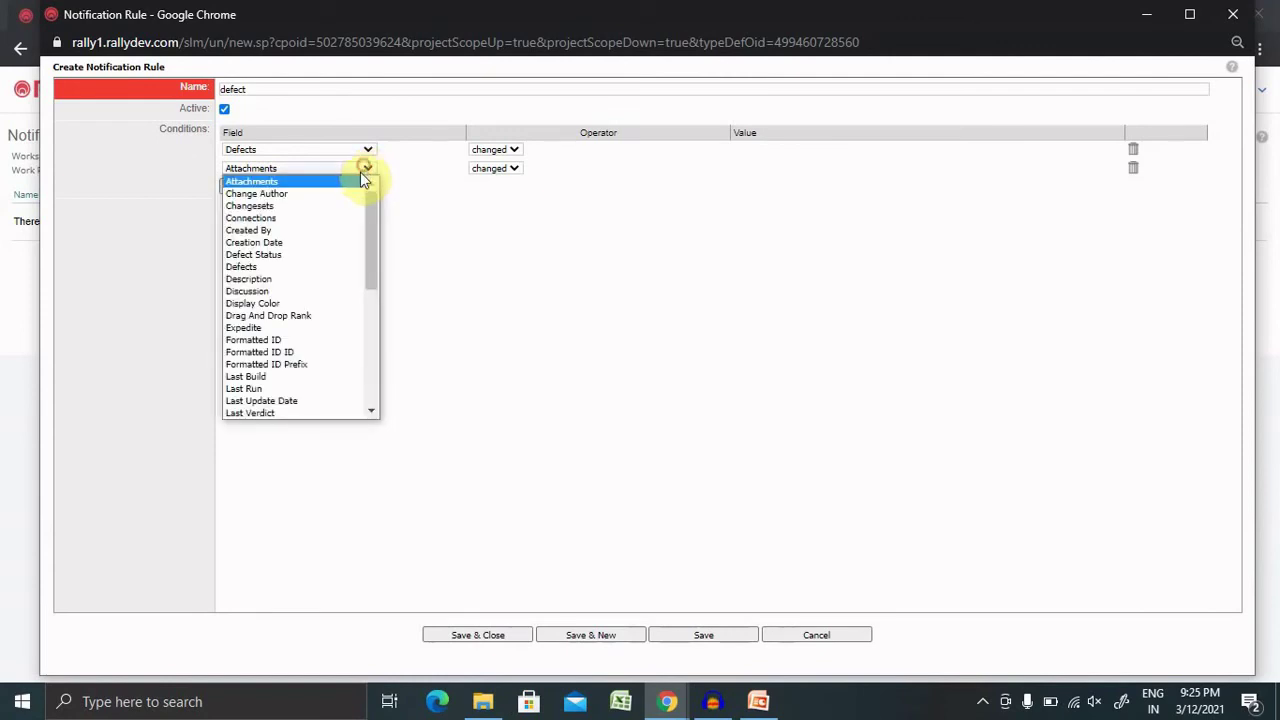
left_click(302, 195)
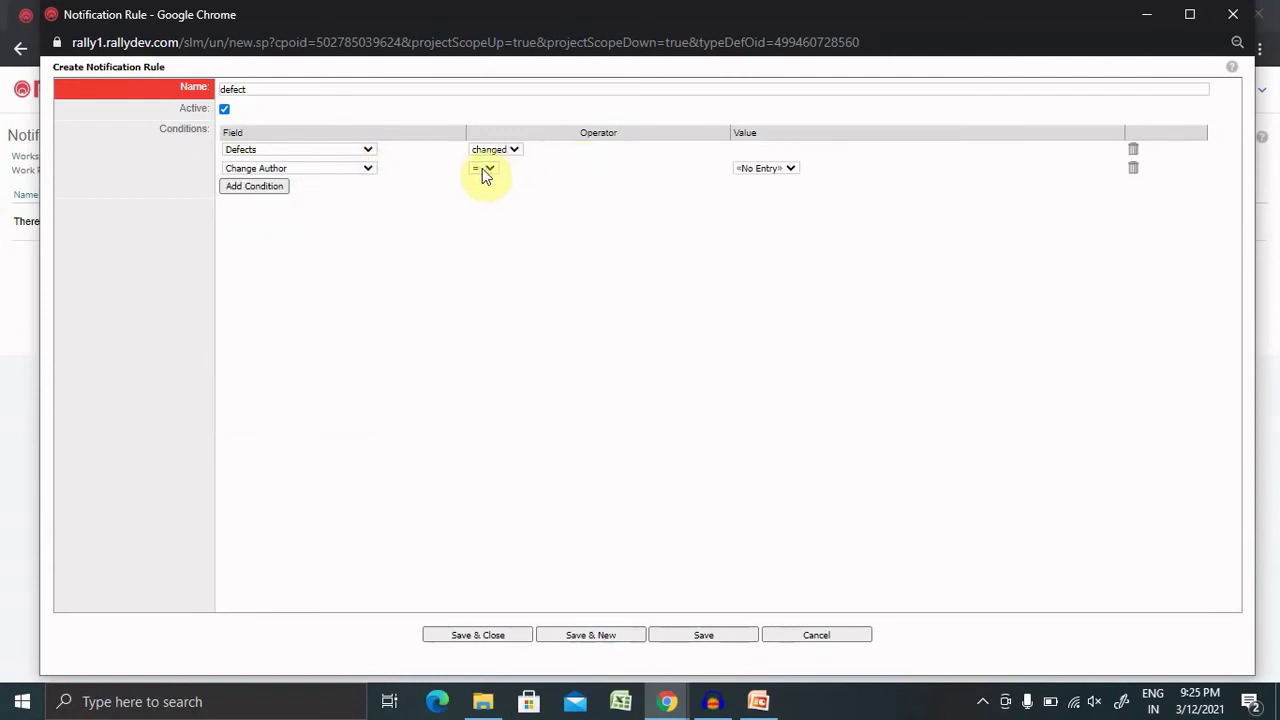
left_click(764, 168)
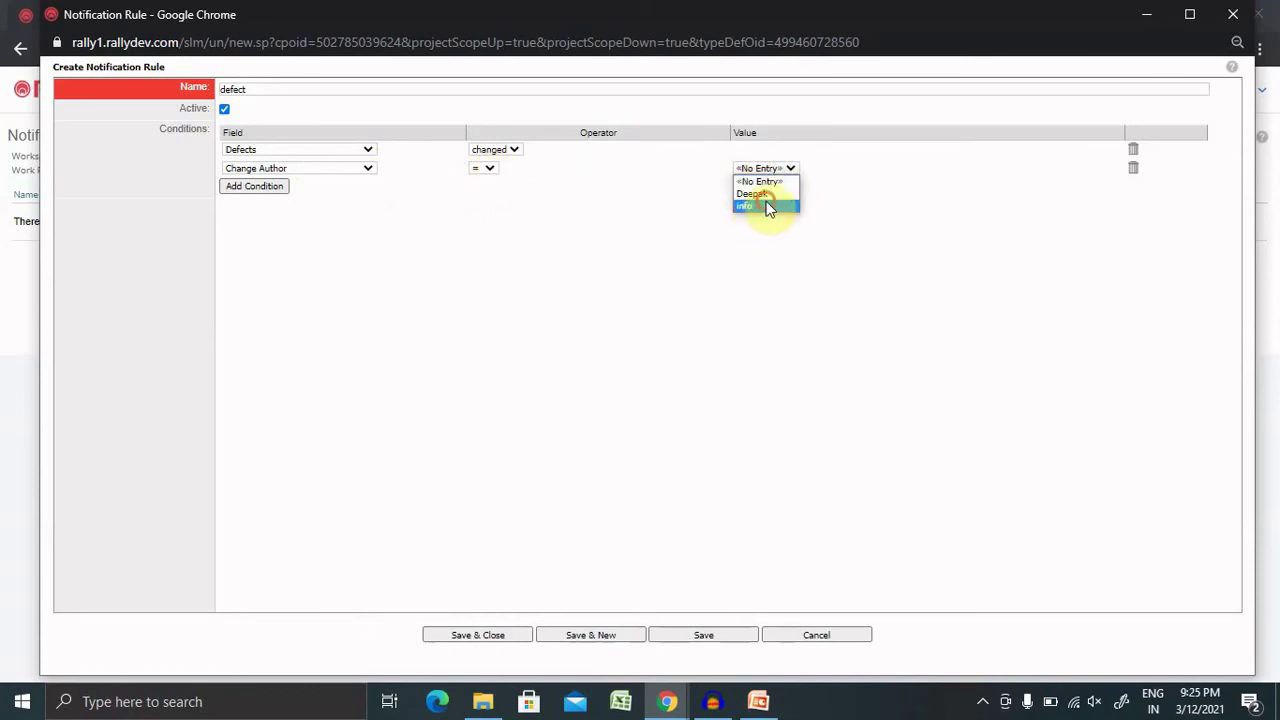
left_click(767, 206)
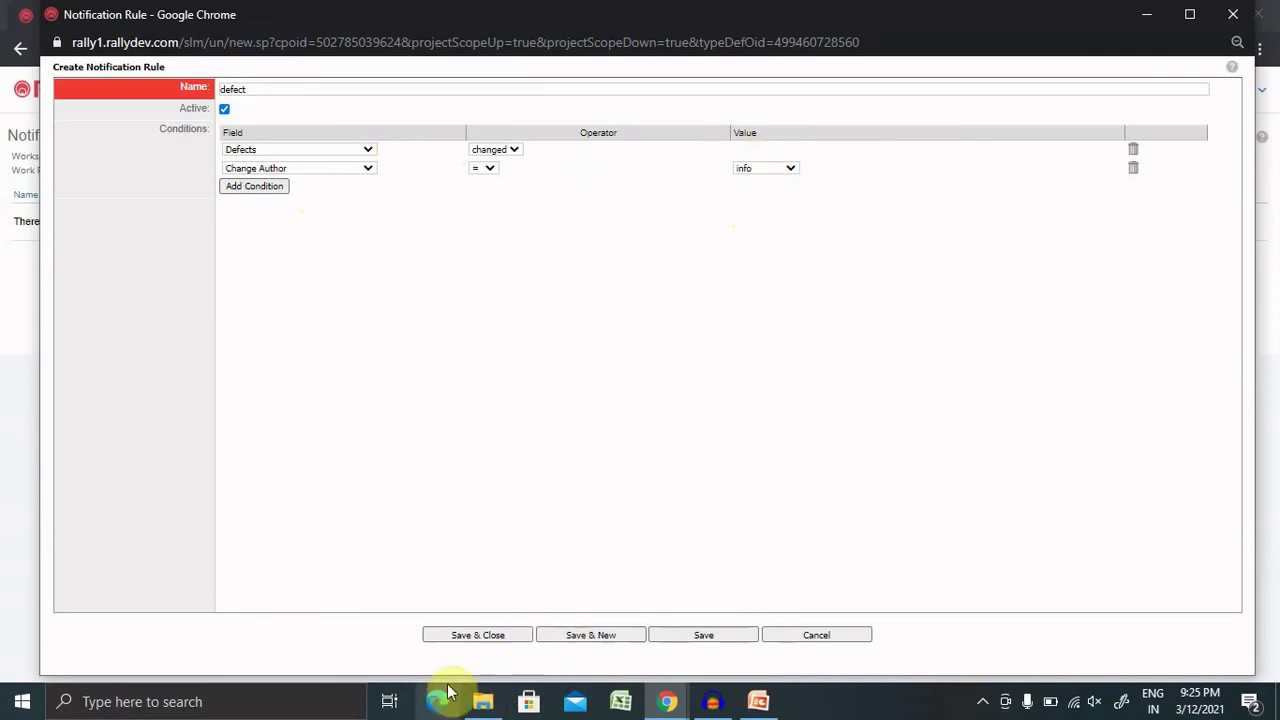
left_click(480, 636)
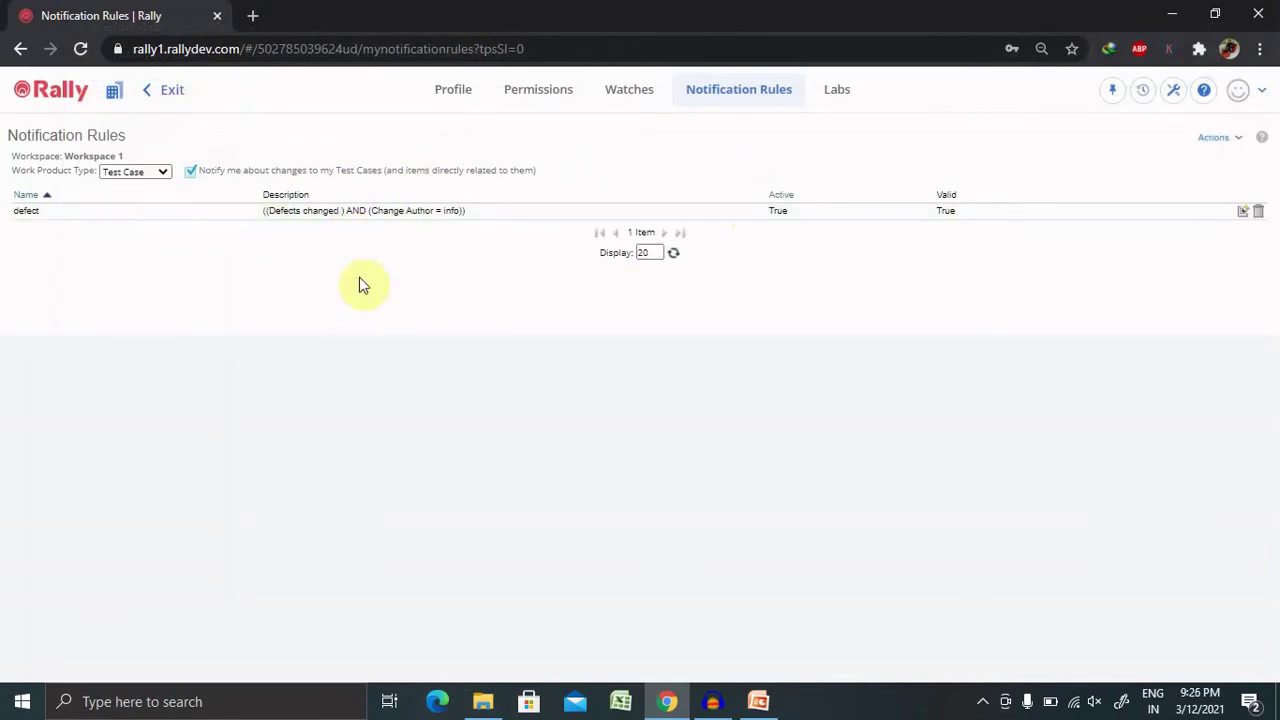
- Review and re-save the "defect" notification rule, and delete it from the Test Case rules
left_click(1244, 213)
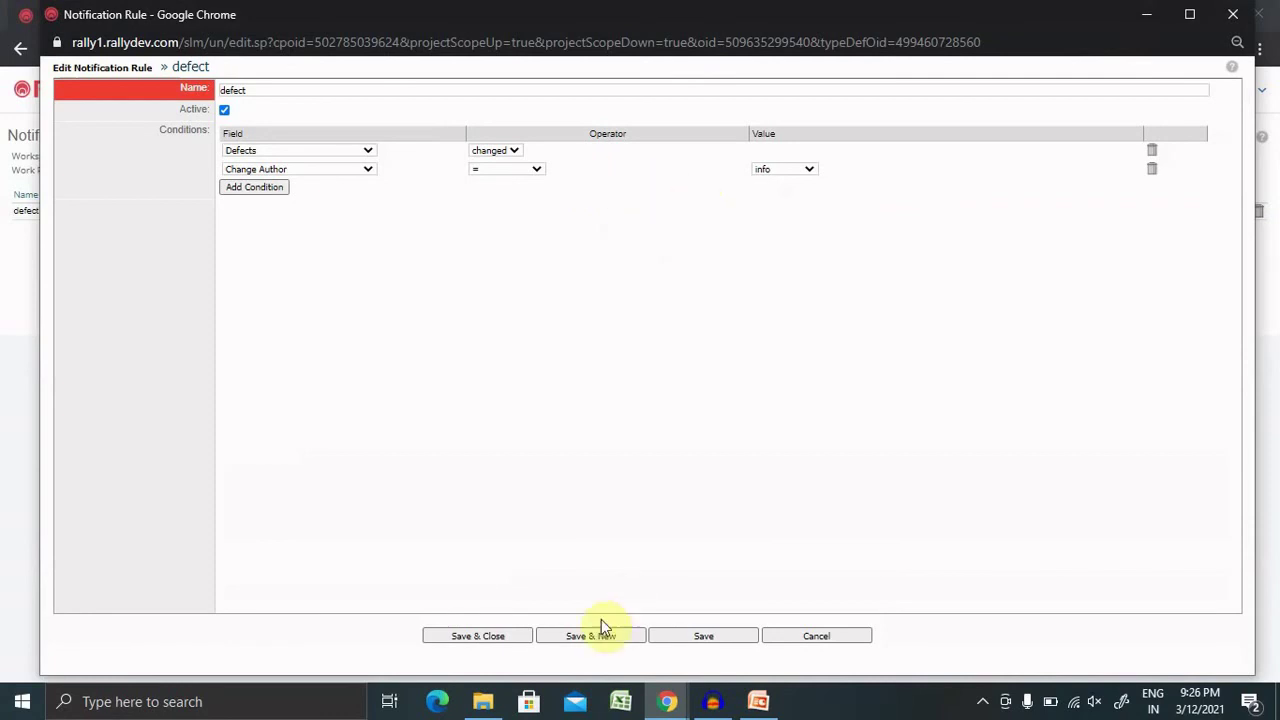
left_click(490, 638)
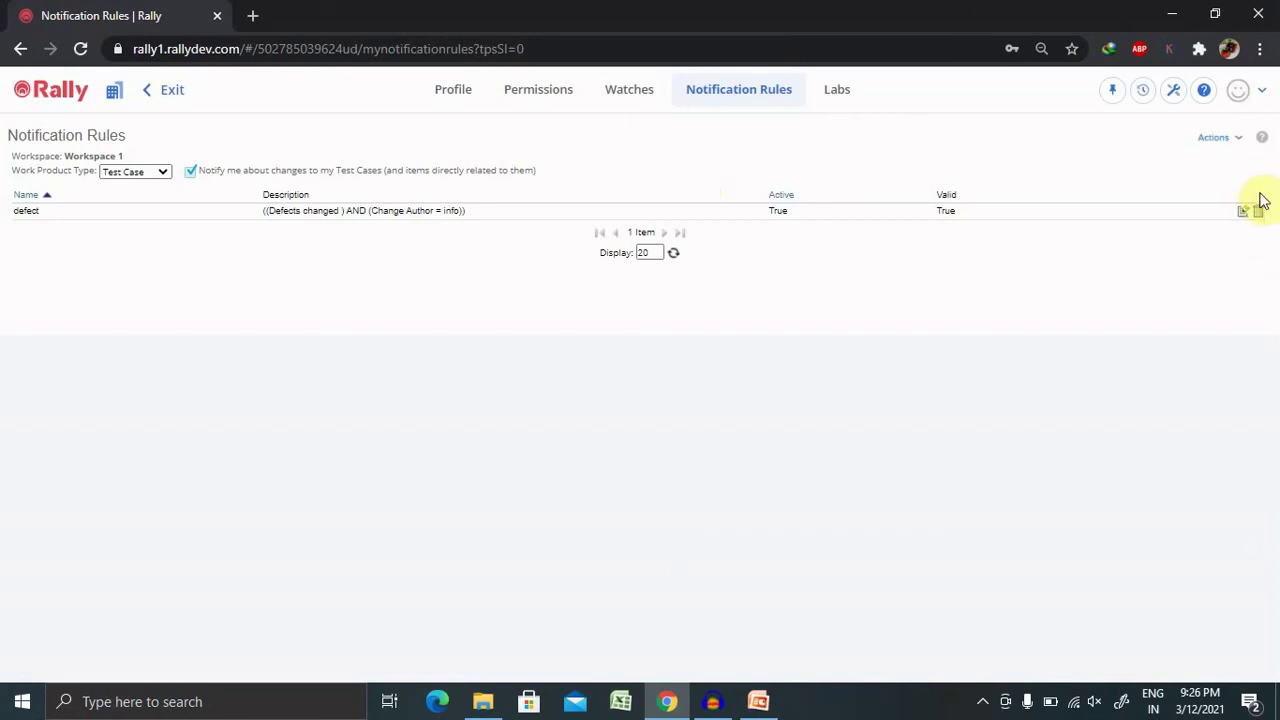
left_click(1262, 216)
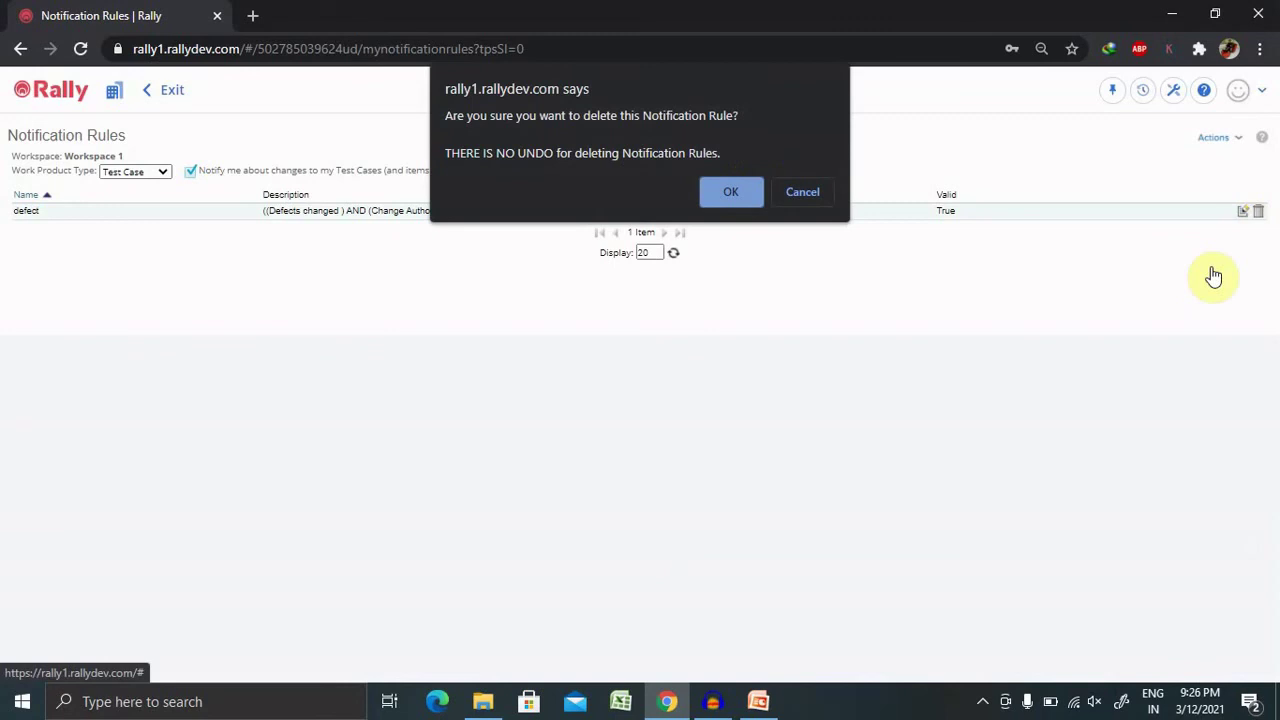
left_click(733, 192)
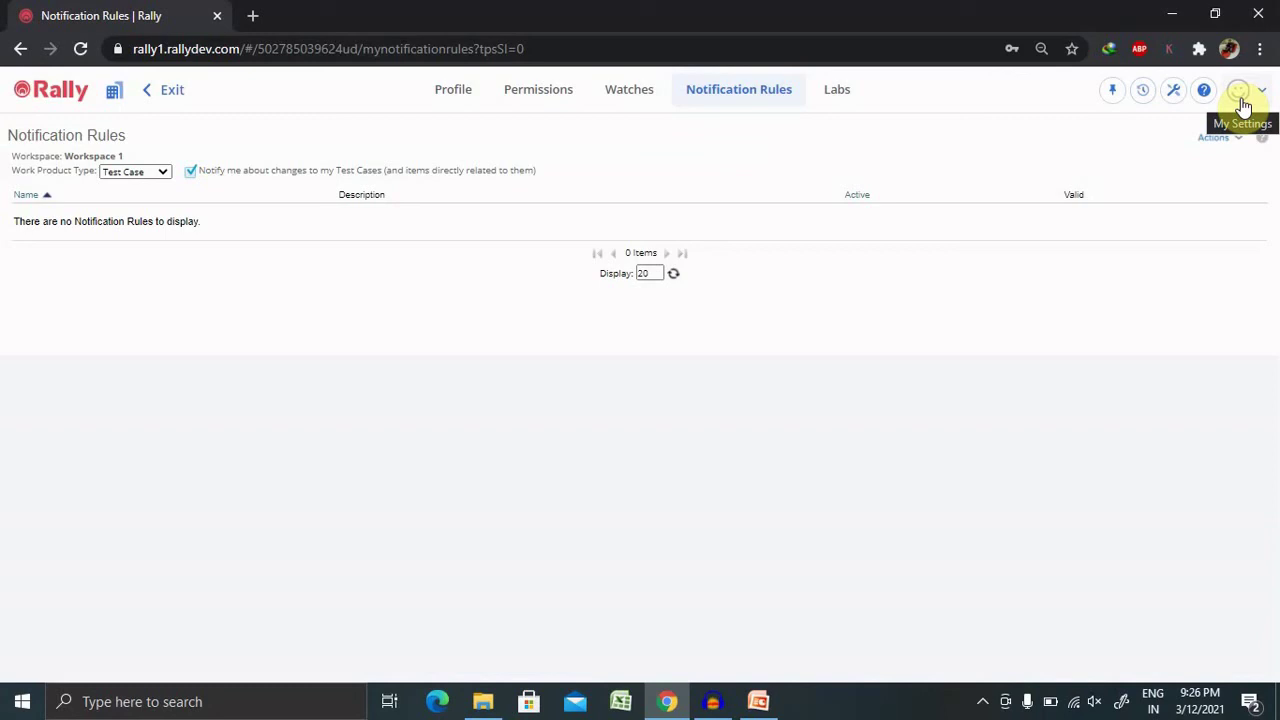
- Switch to the Setup Email Notification presentation in PowerPoint and go to slide 3
left_click(750, 703)
left_click(111, 430)
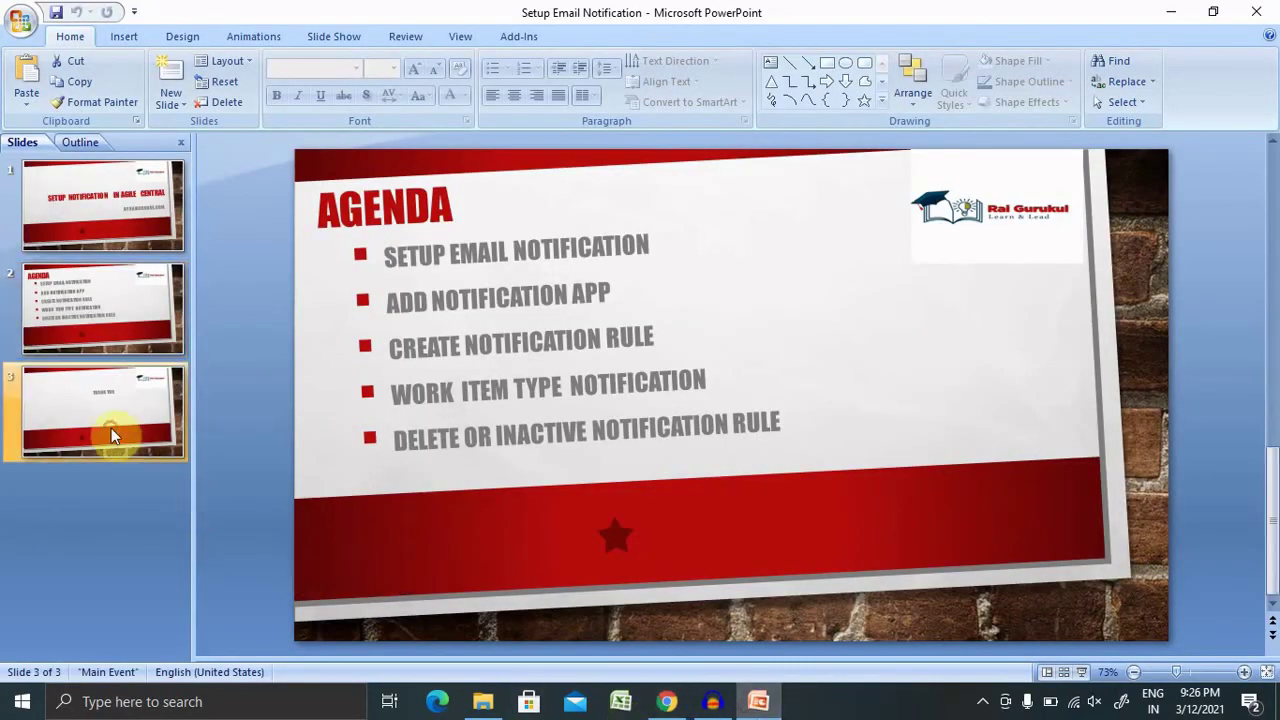